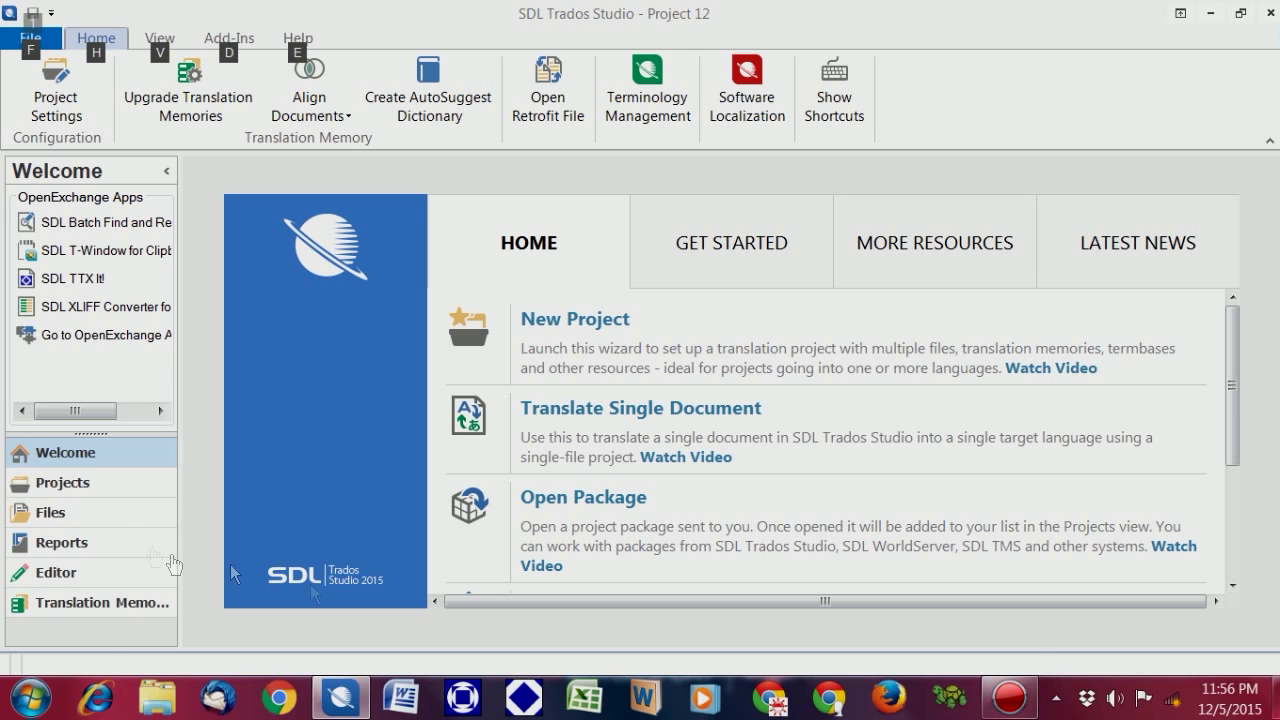
Step: Open Project 12 from the project list and bring up its Weevo - Copy - Copy.xlsx translation for editing
{"action": "left_click", "coordinate": [67, 490]}
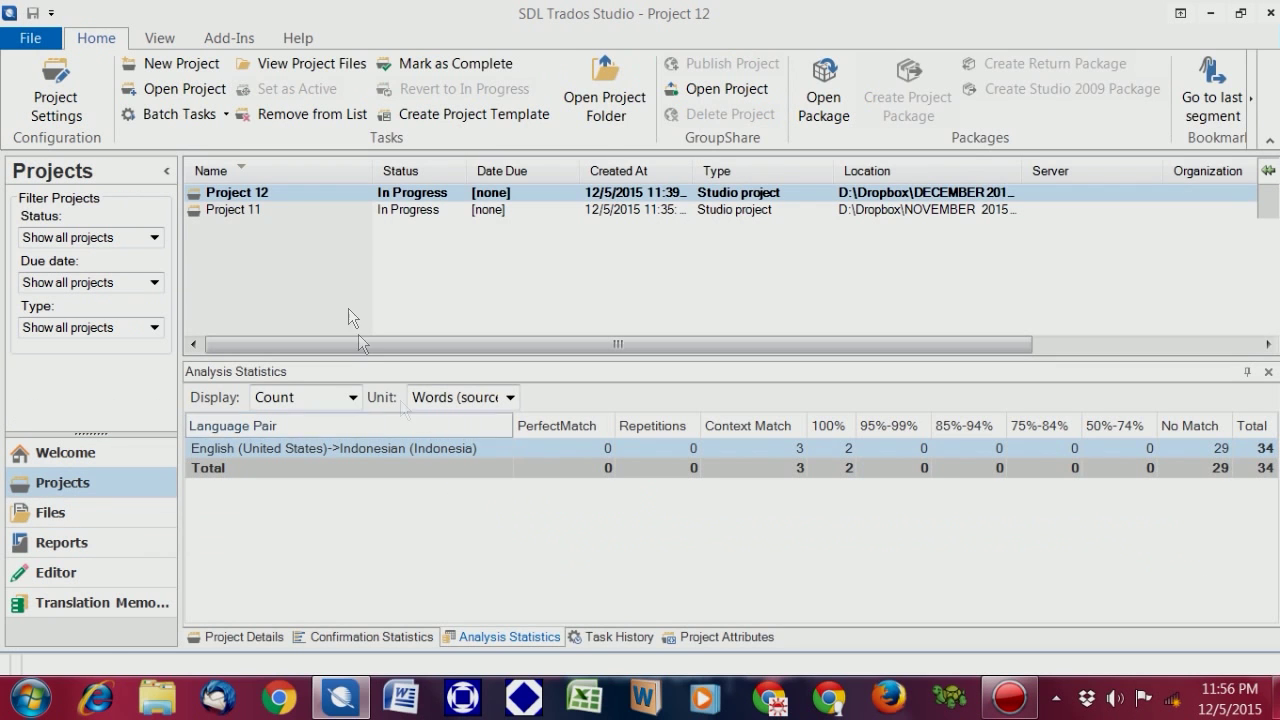
{"action": "double_click", "coordinate": [274, 190]}
{"action": "double_click", "coordinate": [274, 188]}
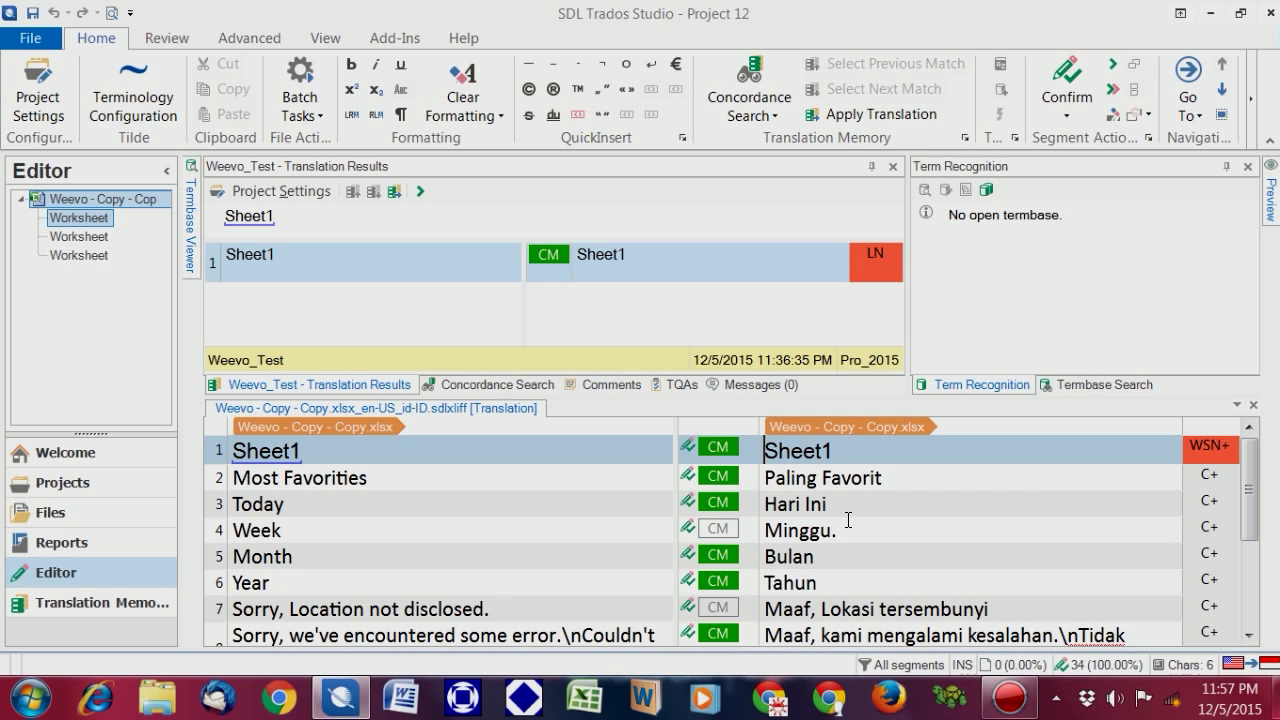
Step: Run verification on the open Weevo translation and dismiss the completion message
{"action": "left_click", "coordinate": [167, 36]}
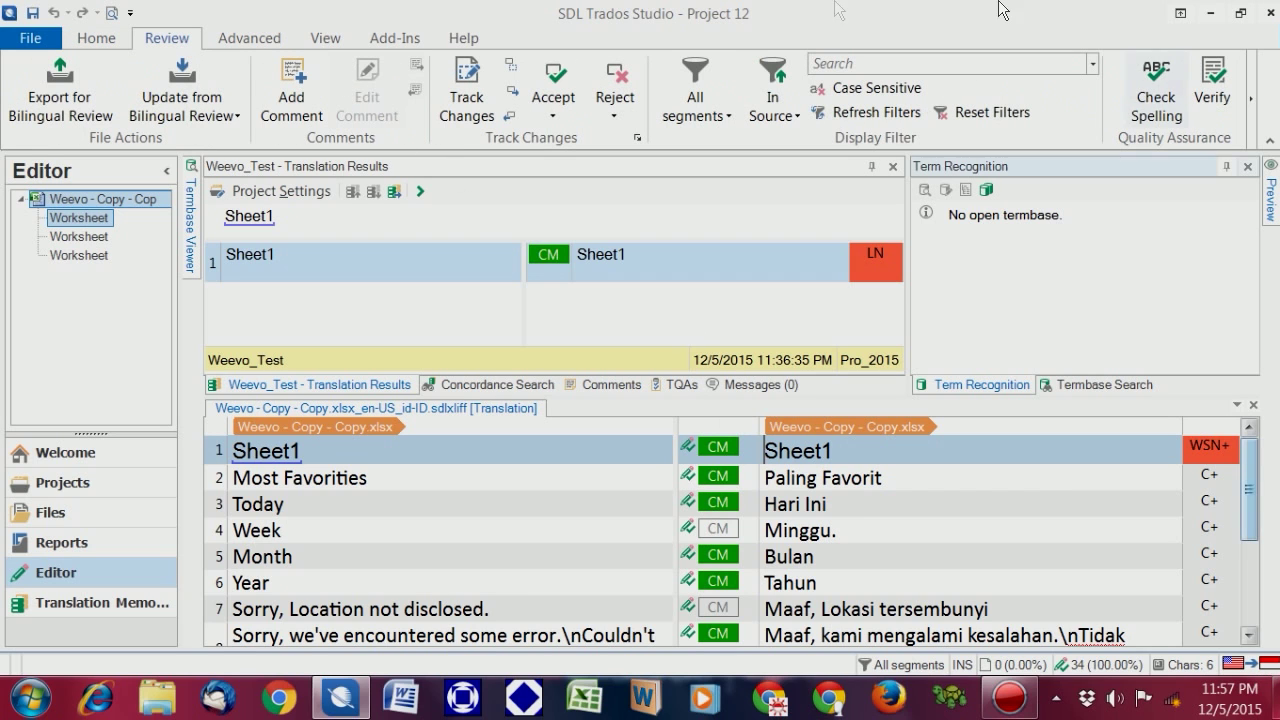
{"action": "left_click", "coordinate": [1224, 106]}
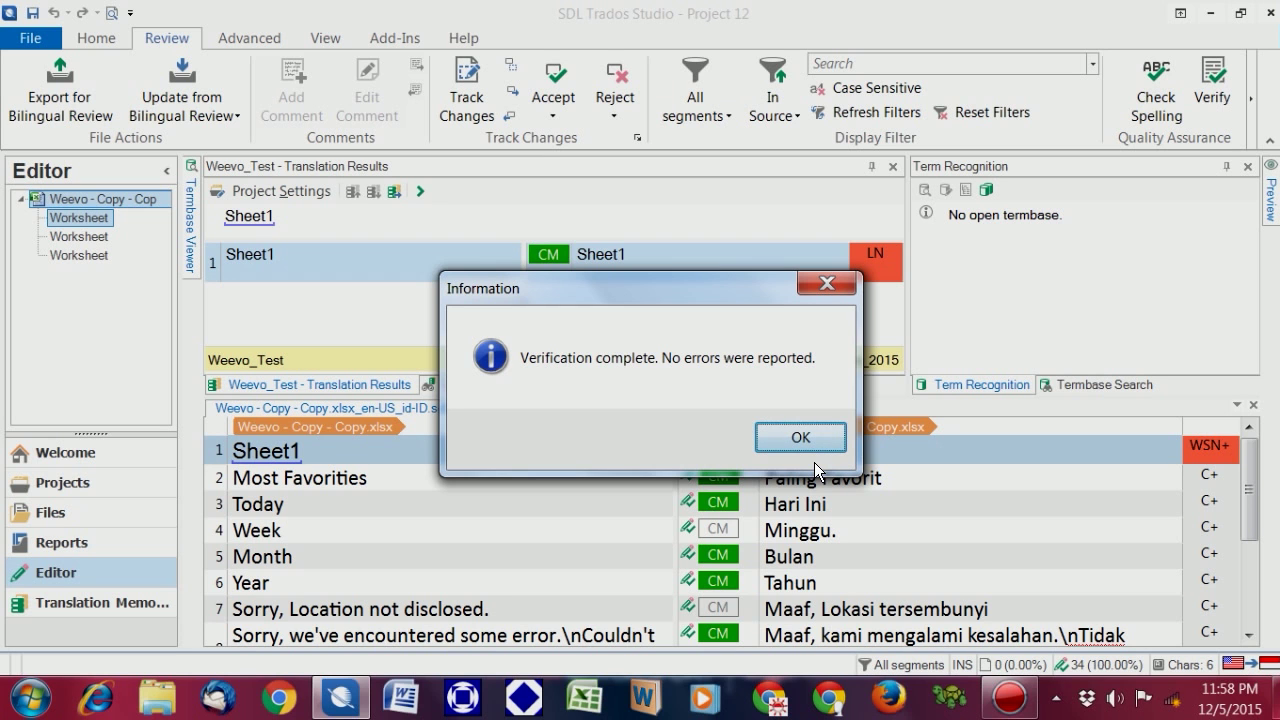
{"action": "left_click", "coordinate": [806, 437]}
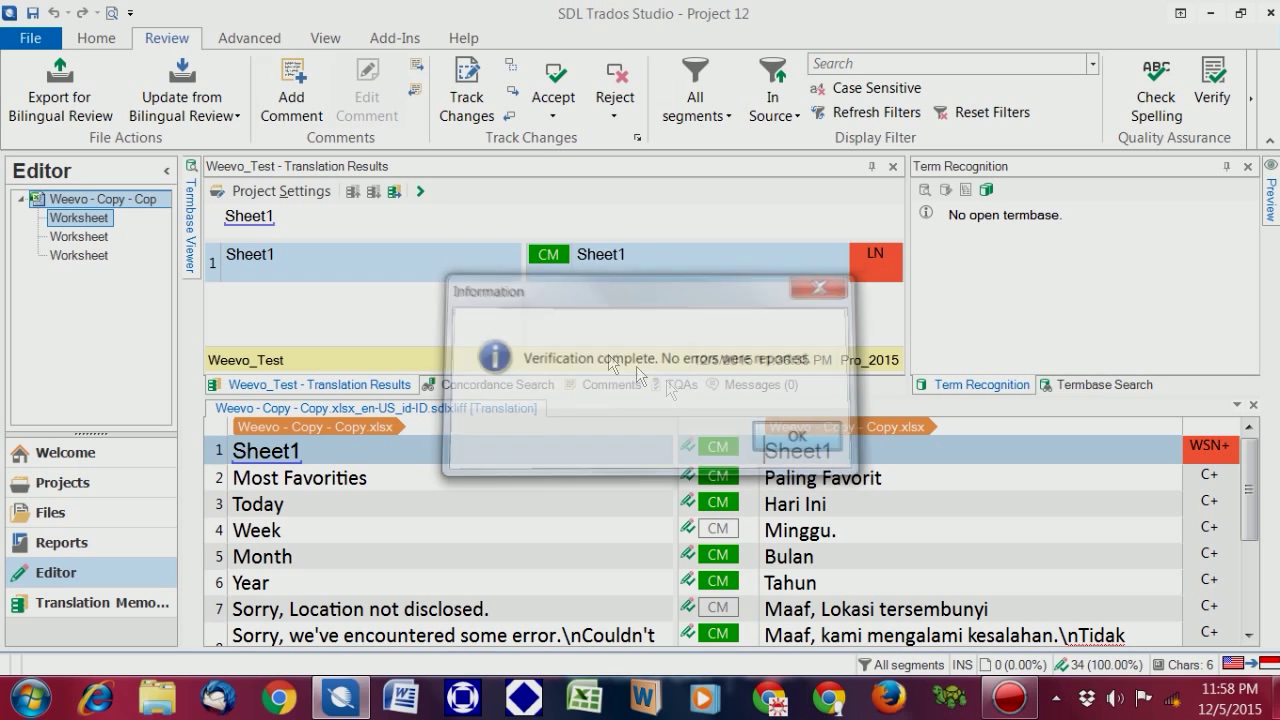
Step: In the project's QA Checker 3.0 segment verification settings, enable checks for forgotten/empty translations, identical source and target, shorter and longer targets, and forbidden characters
{"action": "left_click", "coordinate": [266, 190]}
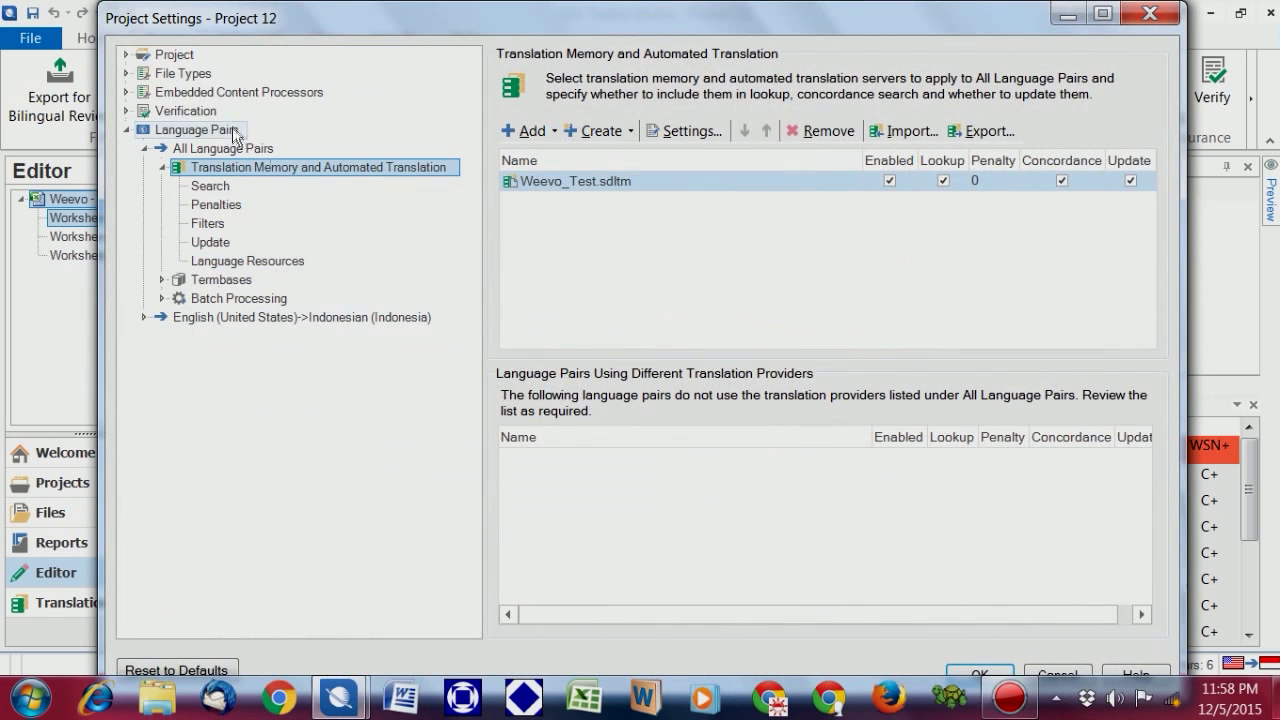
{"action": "left_click", "coordinate": [190, 108]}
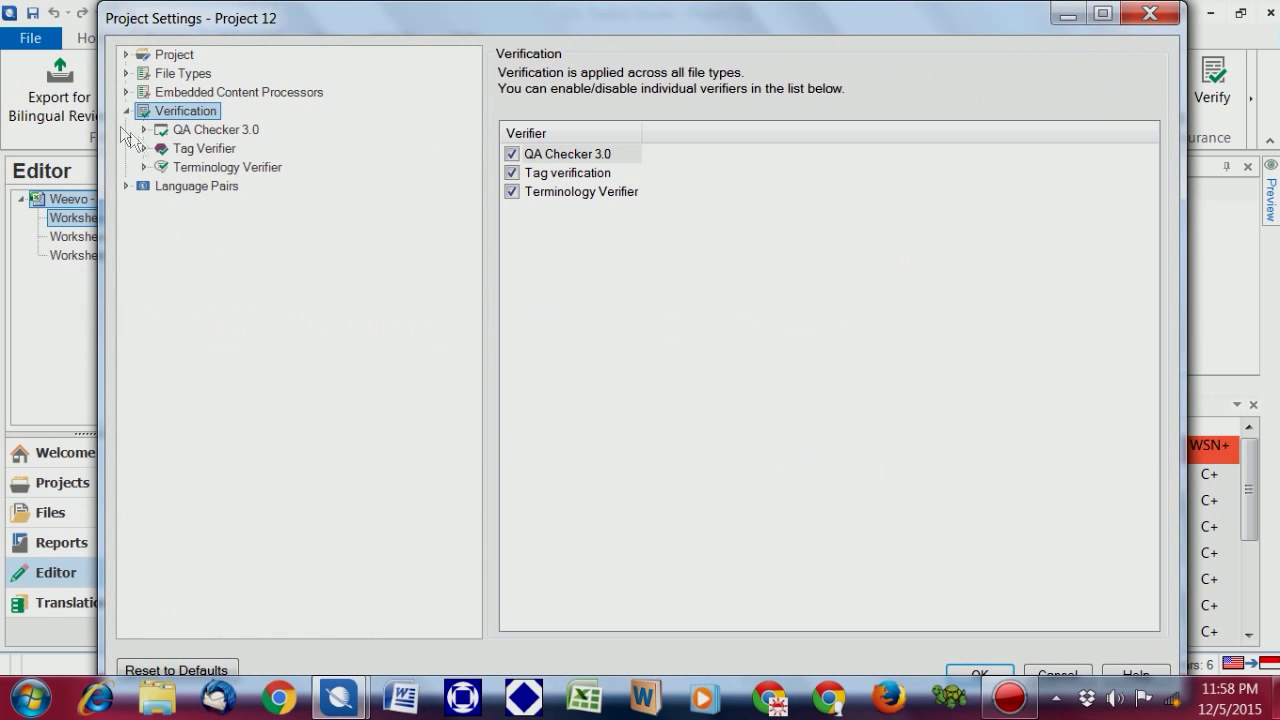
{"action": "left_click", "coordinate": [194, 130]}
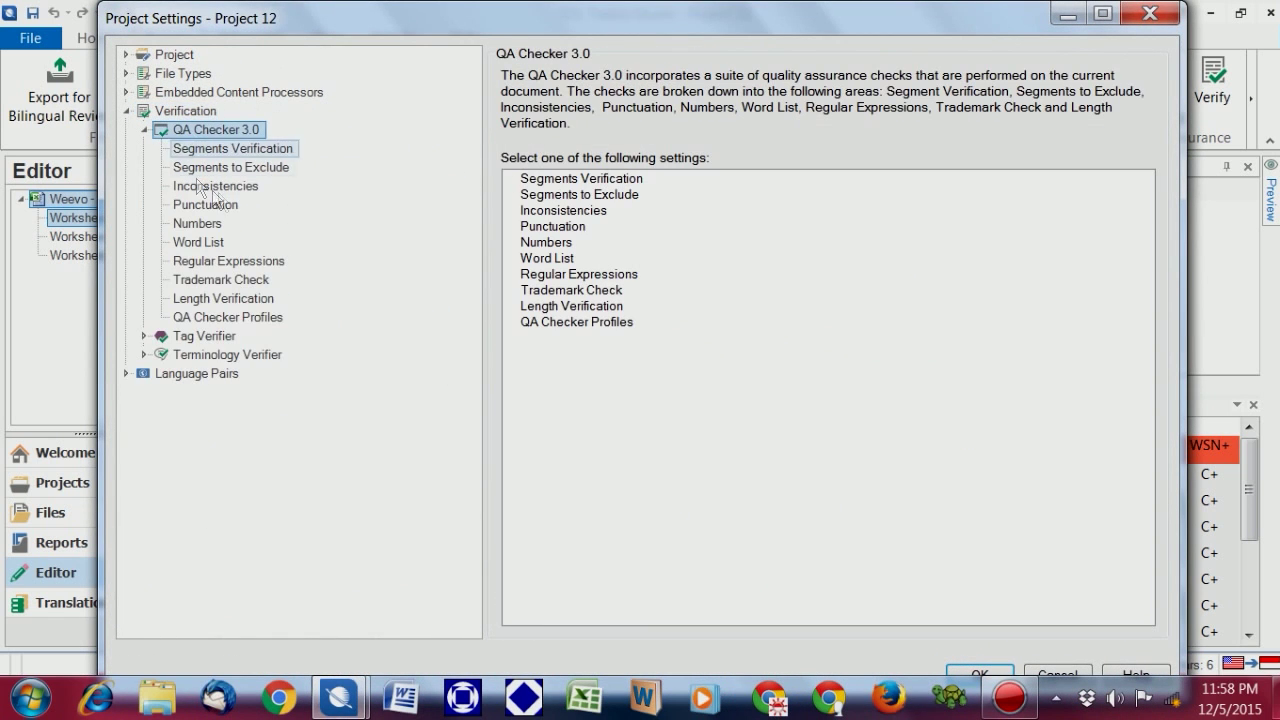
{"action": "left_click", "coordinate": [200, 150]}
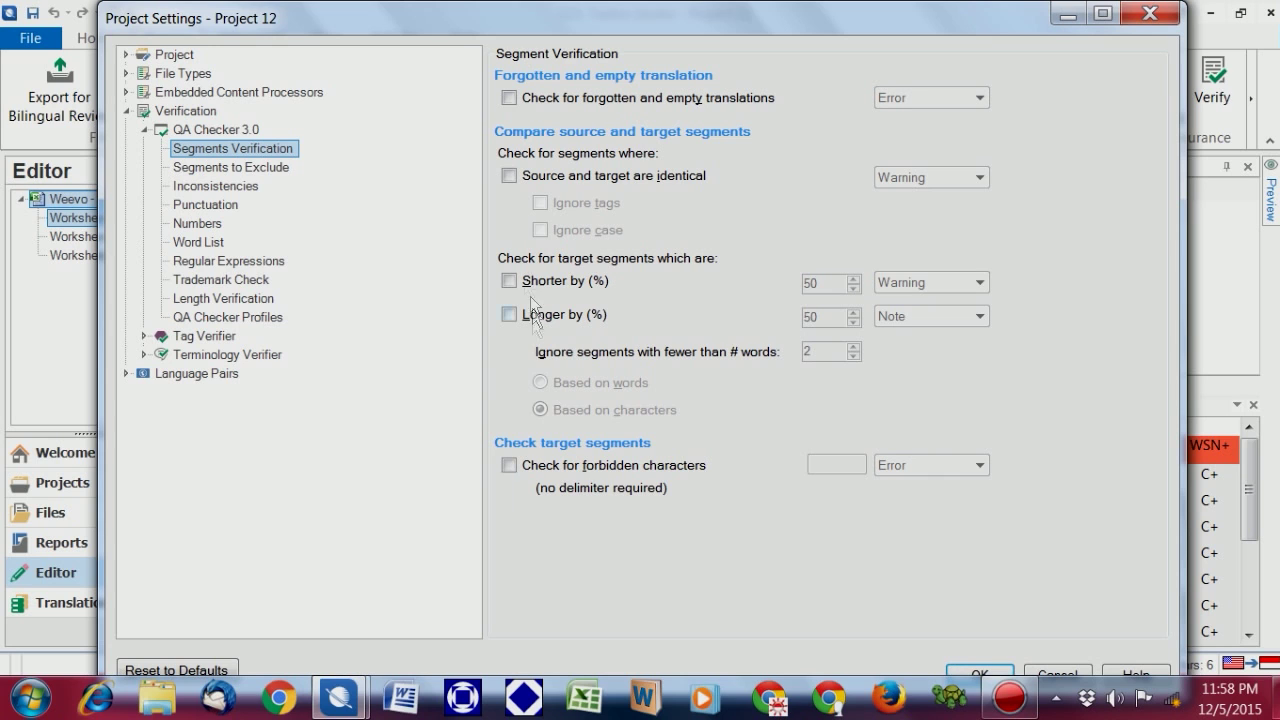
{"action": "left_click", "coordinate": [509, 98]}
{"action": "left_click", "coordinate": [510, 174]}
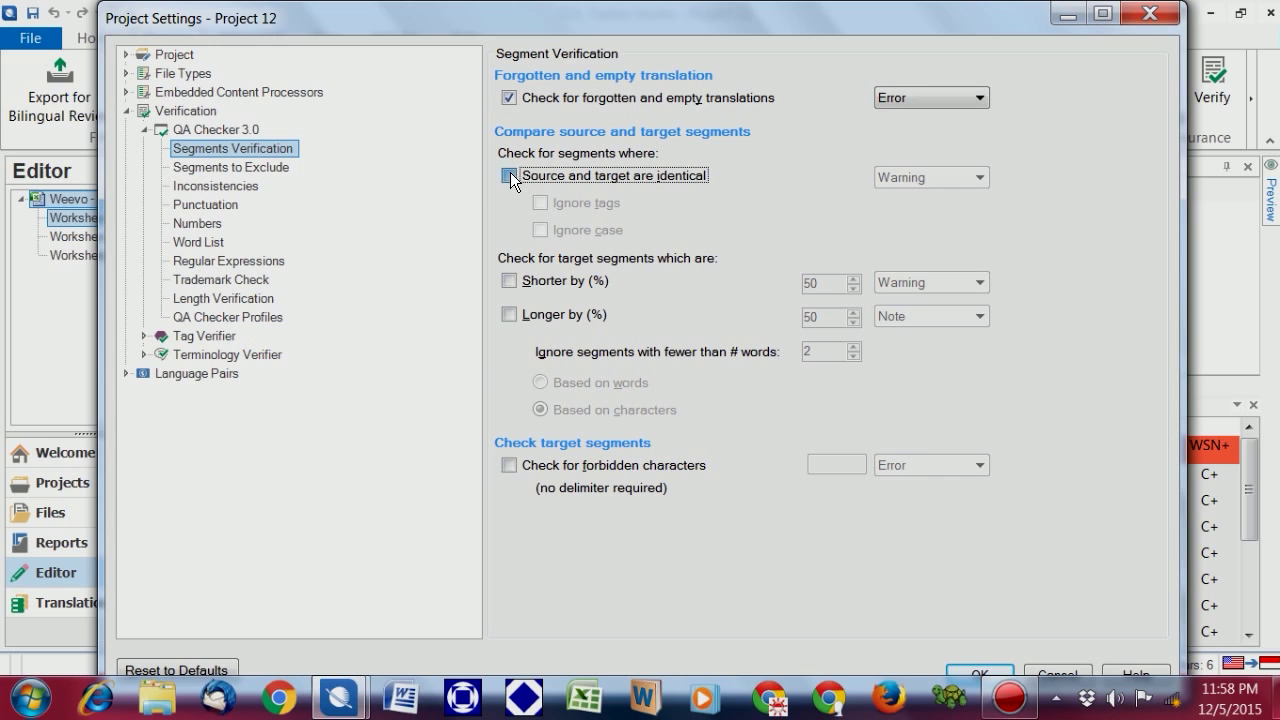
{"action": "left_click", "coordinate": [508, 282]}
{"action": "left_click", "coordinate": [509, 314]}
{"action": "left_click", "coordinate": [509, 465]}
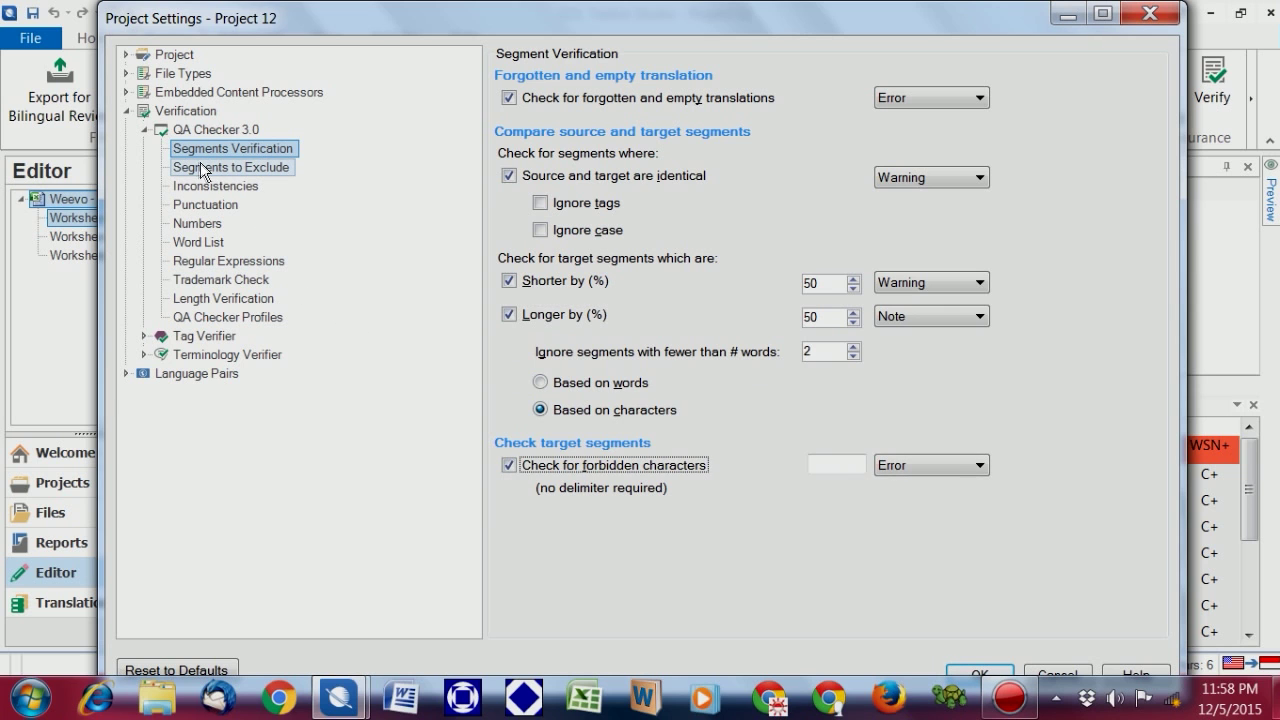
Step: Enable all three QA inconsistency checks, ignoring tags and case for inconsistent translations and numbers and case for repeated words
{"action": "left_click", "coordinate": [200, 168]}
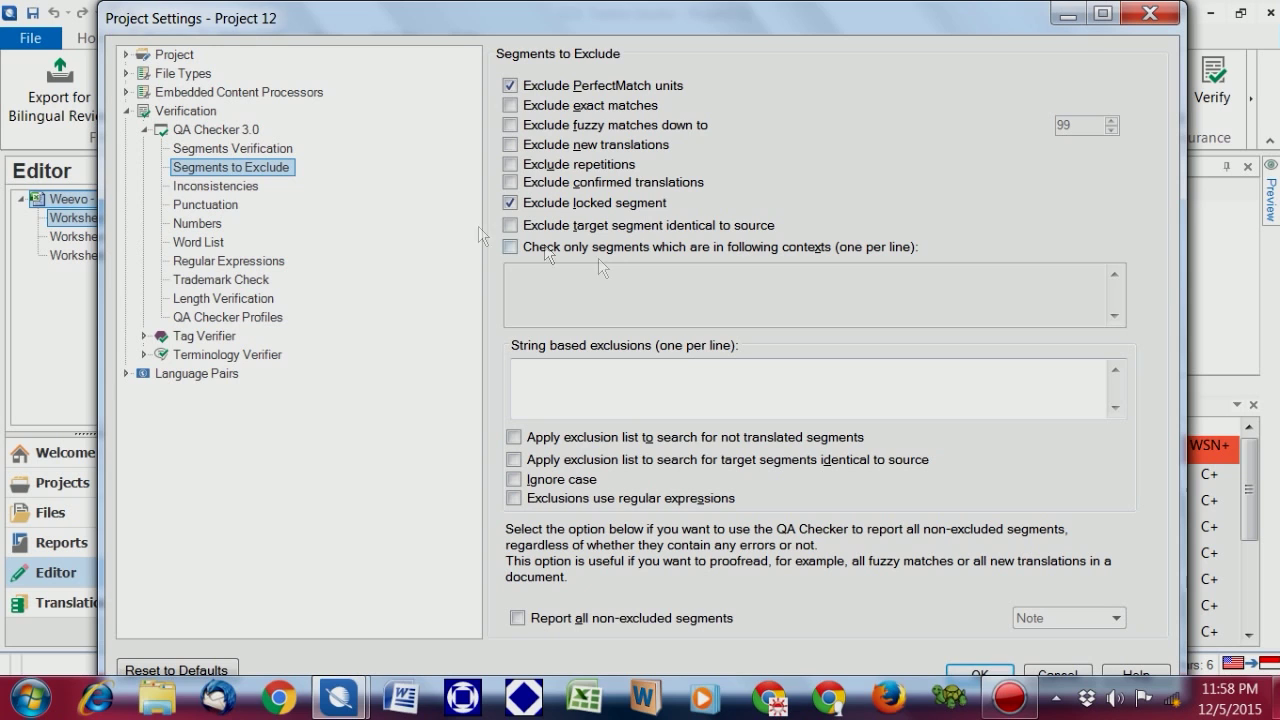
{"action": "left_click", "coordinate": [224, 186]}
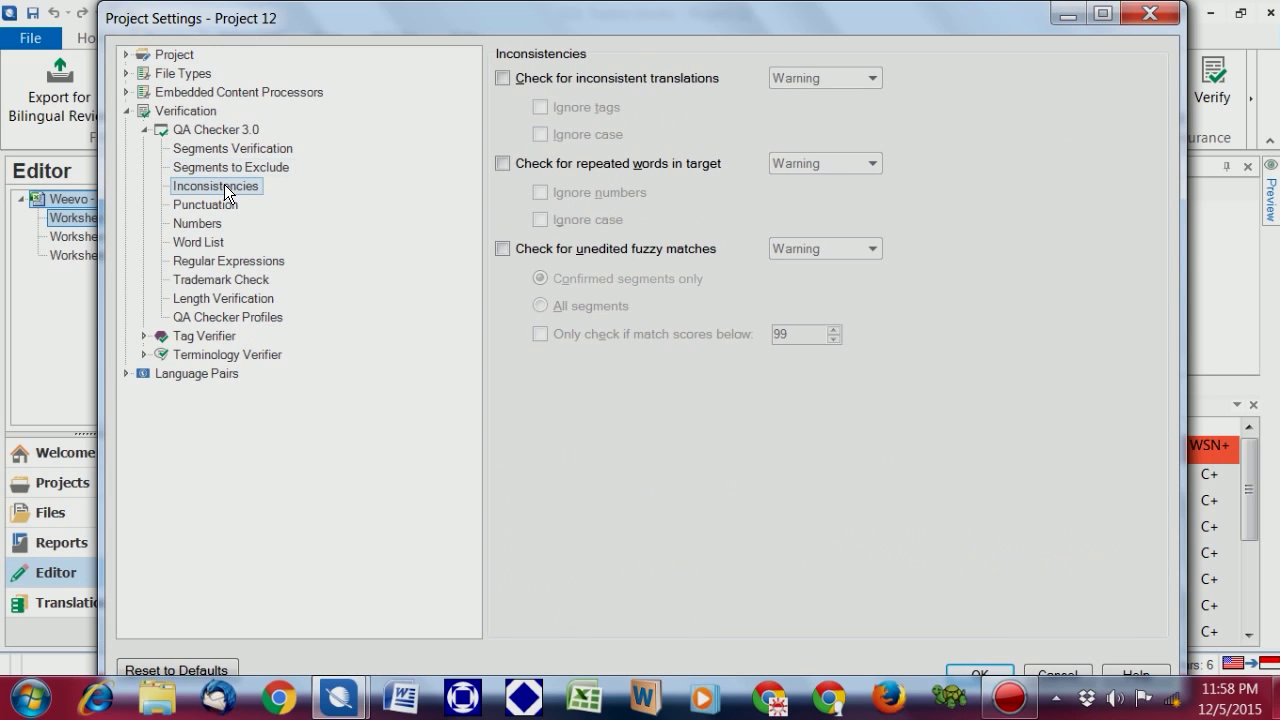
{"action": "left_click", "coordinate": [508, 82]}
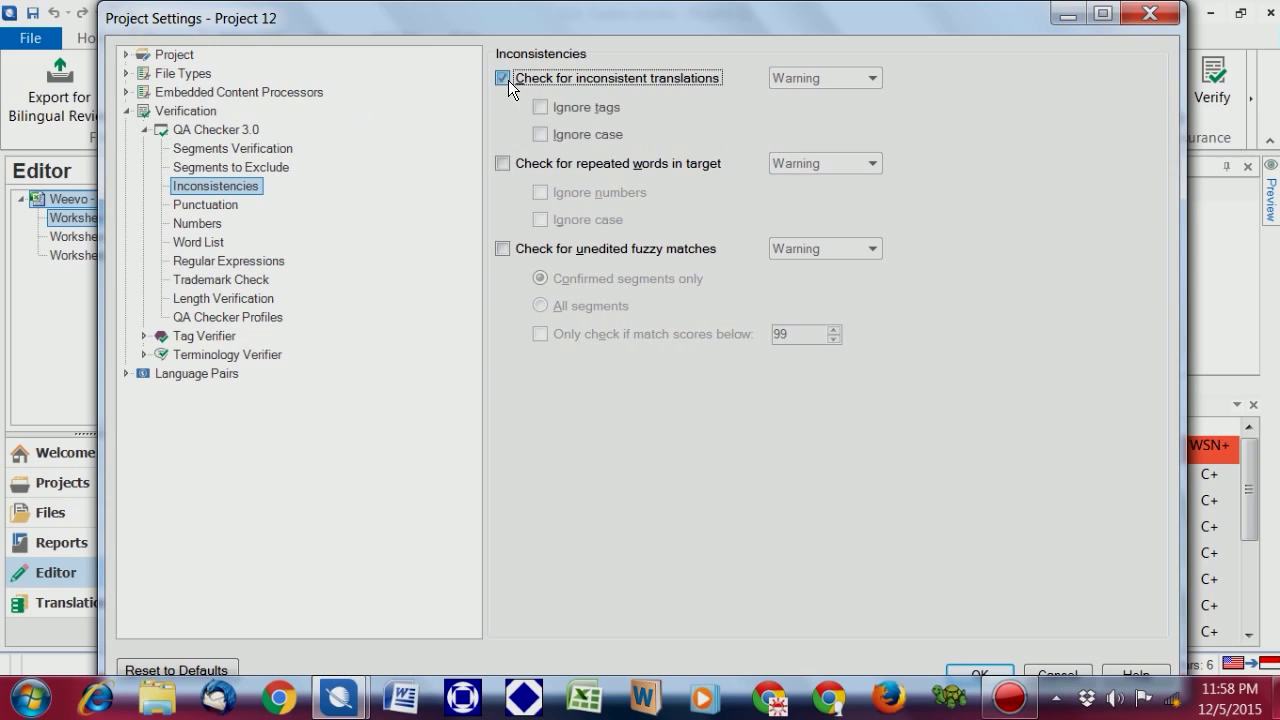
{"action": "left_click", "coordinate": [502, 163]}
{"action": "left_click", "coordinate": [502, 248]}
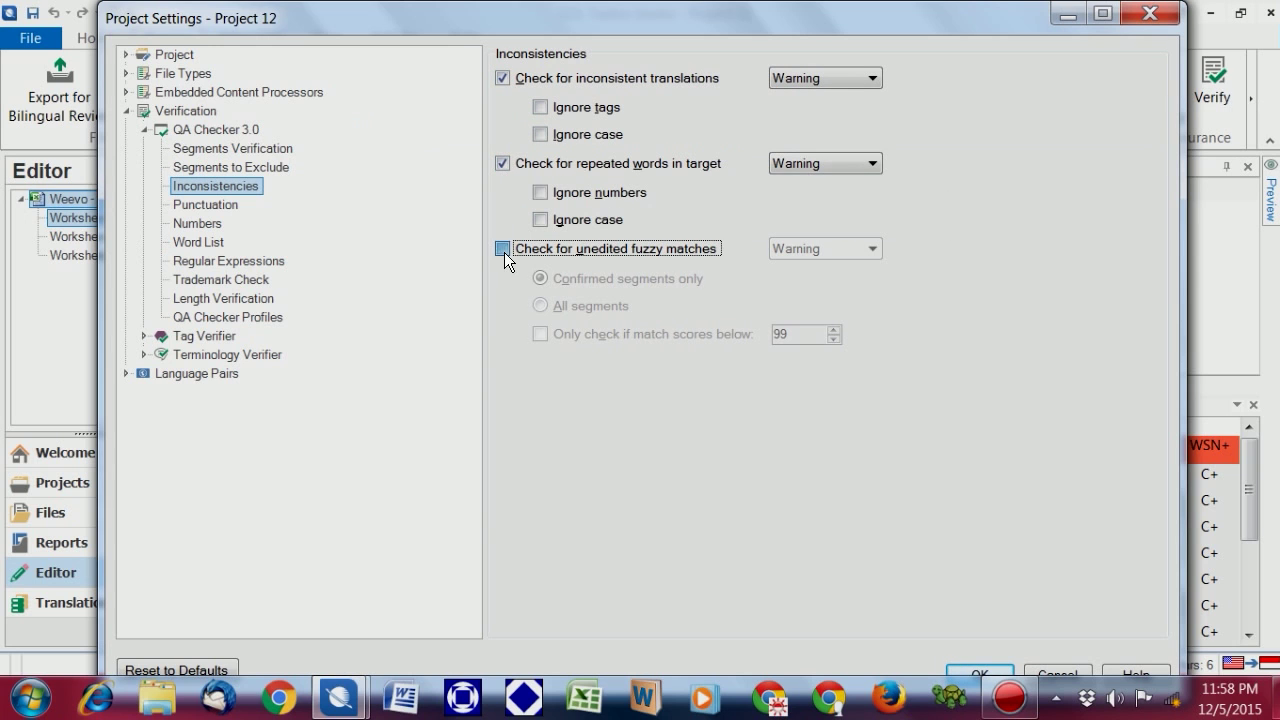
{"action": "left_click", "coordinate": [540, 134]}
{"action": "left_click", "coordinate": [540, 107]}
{"action": "left_click", "coordinate": [540, 192]}
{"action": "left_click", "coordinate": [544, 220]}
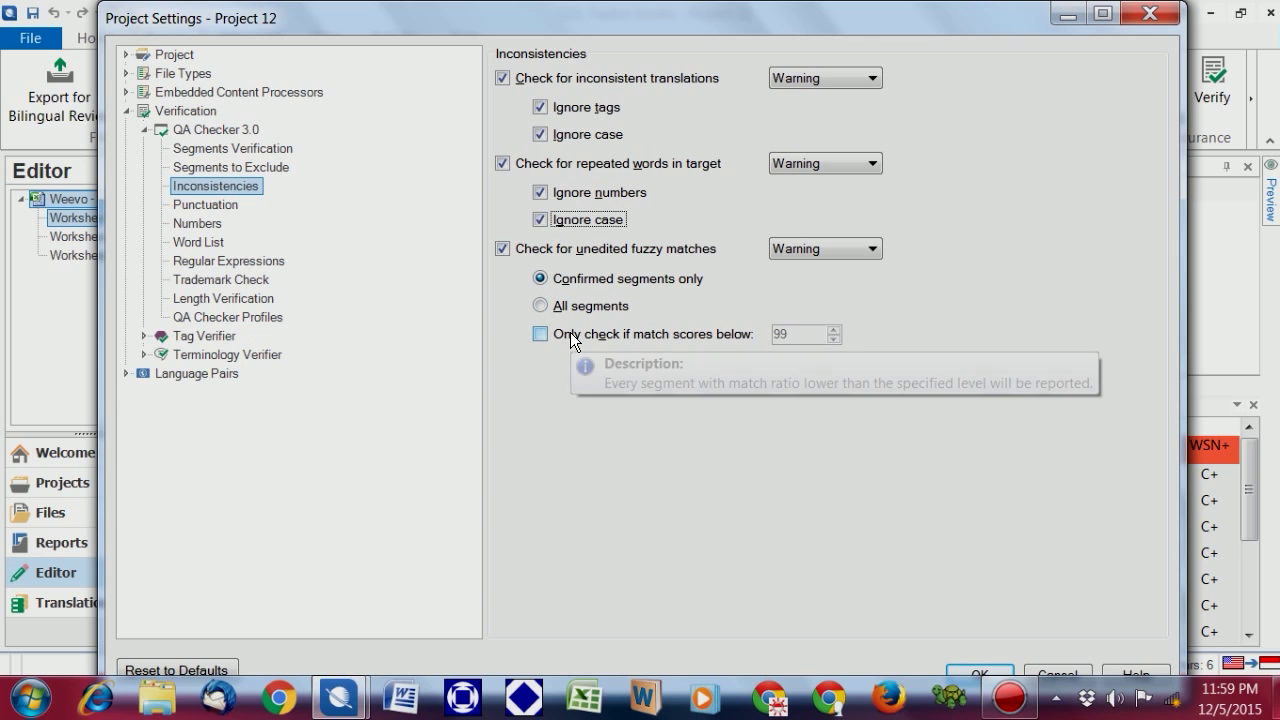
Step: Enable all the main QA punctuation checks, covering end punctuation, Spanish punctuation, unintentional or extra spaces, multiple dots, capitalization and brackets
{"action": "left_click", "coordinate": [208, 205]}
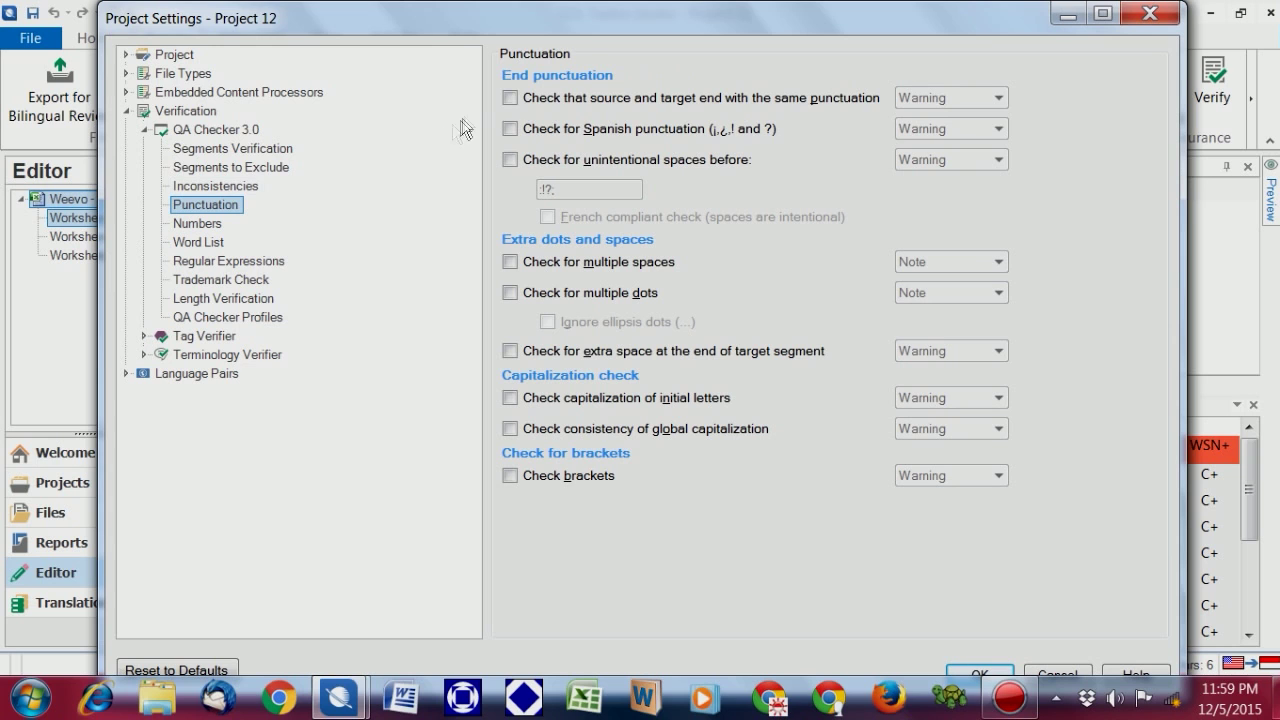
{"action": "left_click", "coordinate": [510, 98]}
{"action": "left_click", "coordinate": [510, 129]}
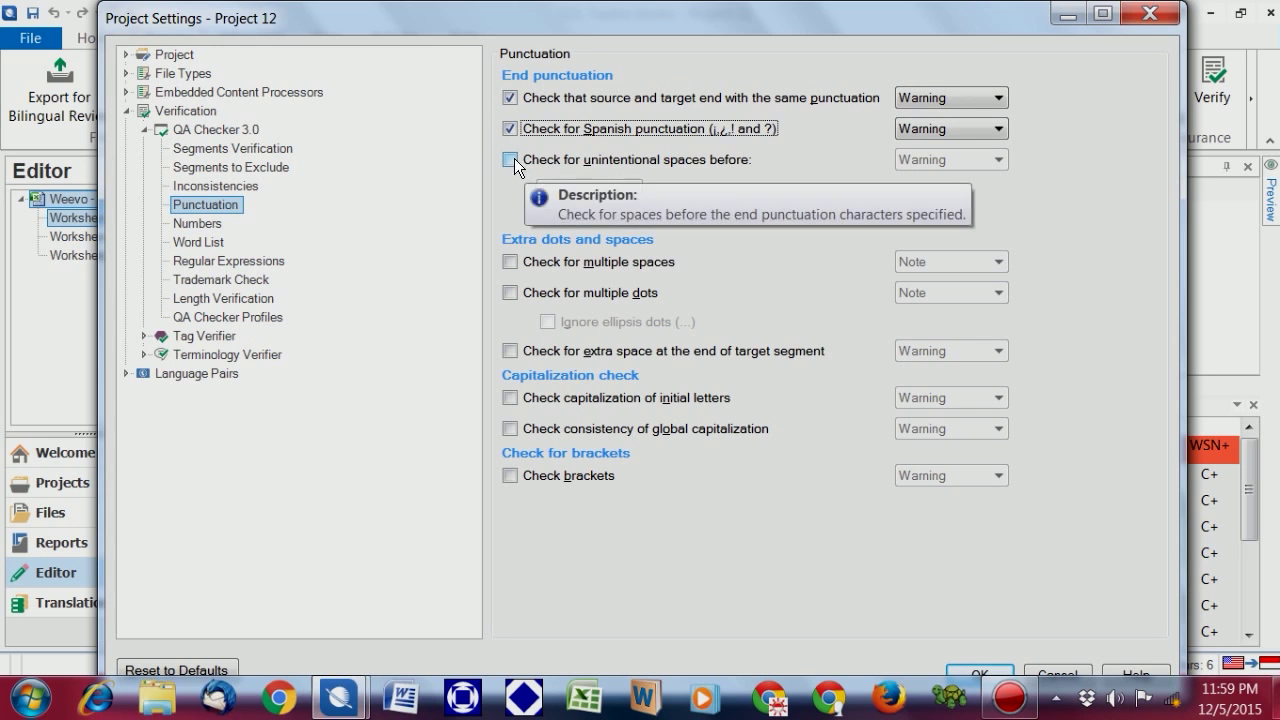
{"action": "left_click", "coordinate": [511, 159]}
{"action": "left_click", "coordinate": [510, 262]}
{"action": "left_click", "coordinate": [510, 293]}
{"action": "left_click", "coordinate": [510, 351]}
{"action": "left_click", "coordinate": [510, 398]}
{"action": "left_click", "coordinate": [507, 430]}
{"action": "left_click", "coordinate": [510, 475]}
Step: Enable the QA checks for numbers, times, dates and measurements
{"action": "left_click", "coordinate": [197, 223]}
{"action": "left_click", "coordinate": [506, 172]}
{"action": "left_click", "coordinate": [506, 141]}
{"action": "left_click", "coordinate": [506, 110]}
{"action": "left_click", "coordinate": [506, 79]}
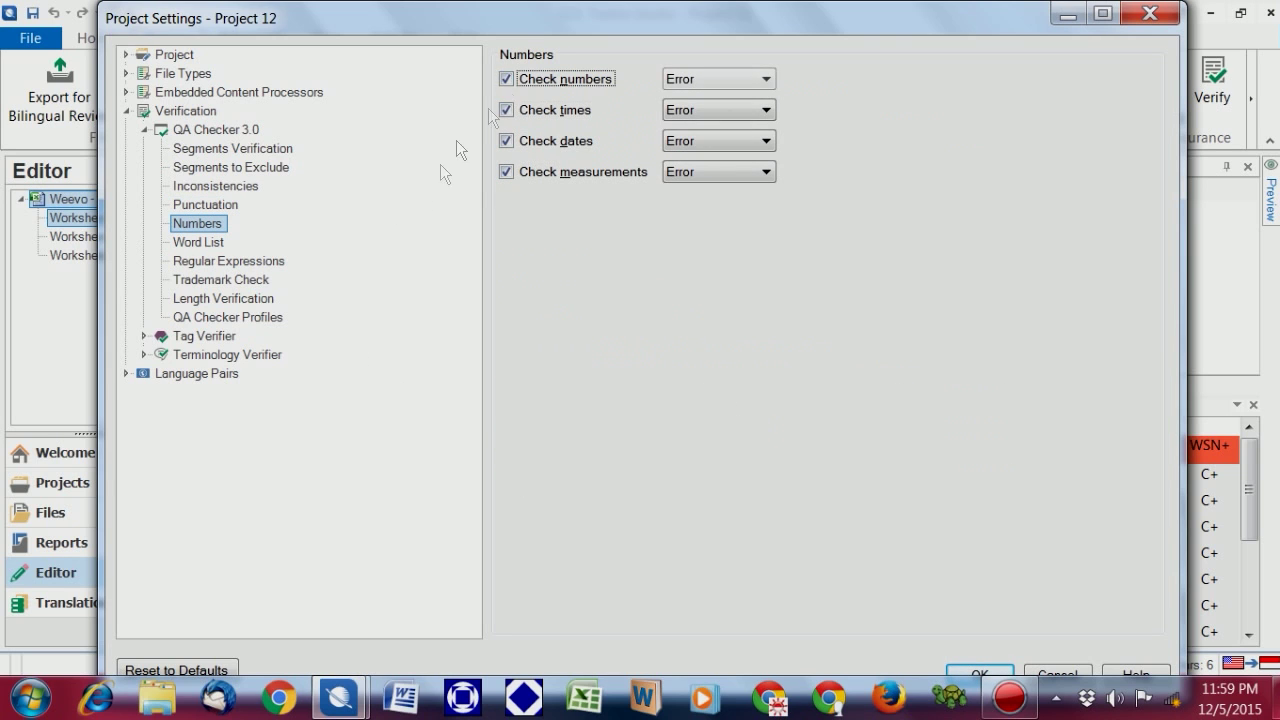
Step: Look through the Word List, Regular Expressions, Trademark Check and Length Verification settings, and save the project settings
{"action": "left_click", "coordinate": [206, 242]}
{"action": "left_click", "coordinate": [225, 262]}
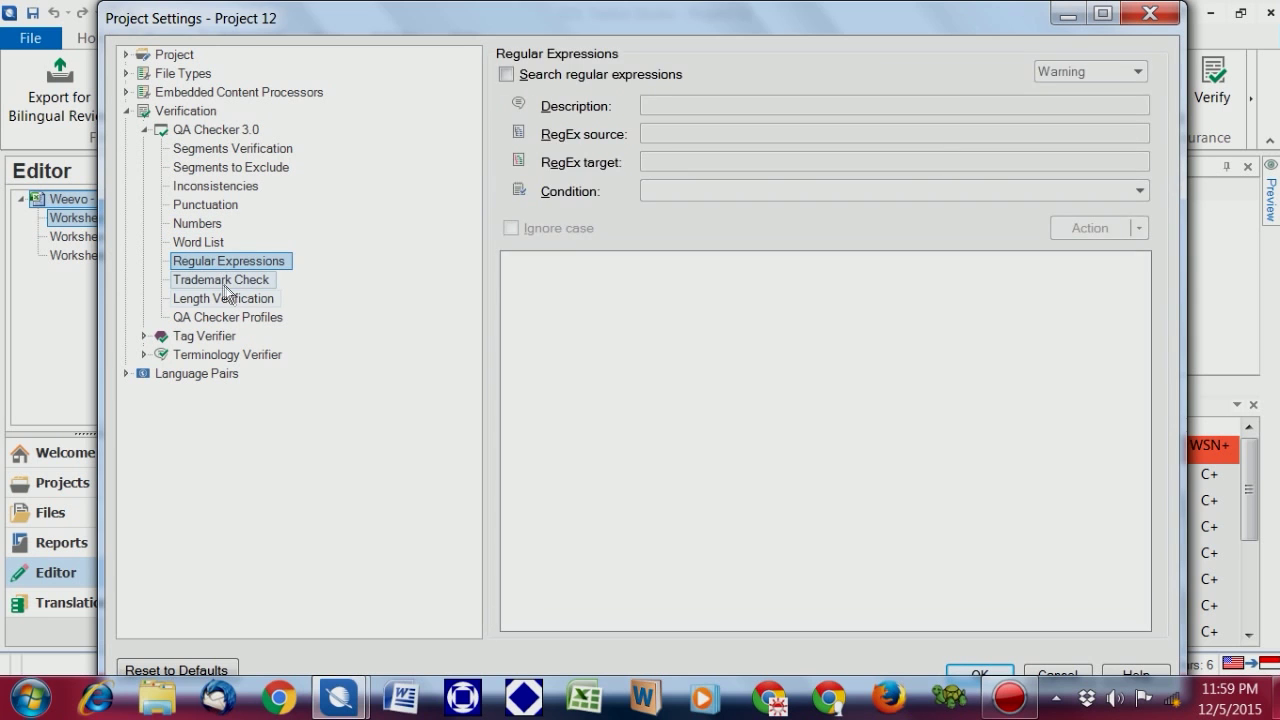
{"action": "left_click", "coordinate": [225, 281]}
{"action": "left_click", "coordinate": [224, 300]}
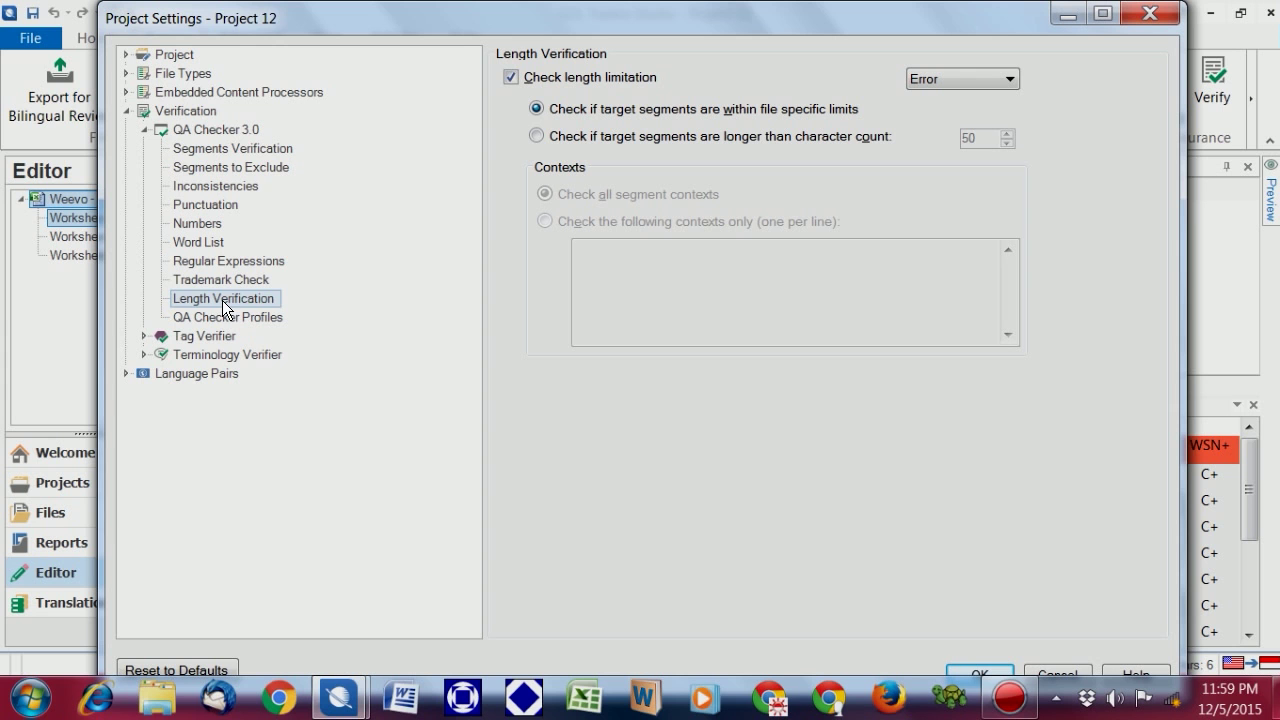
{"action": "left_click", "coordinate": [985, 672]}
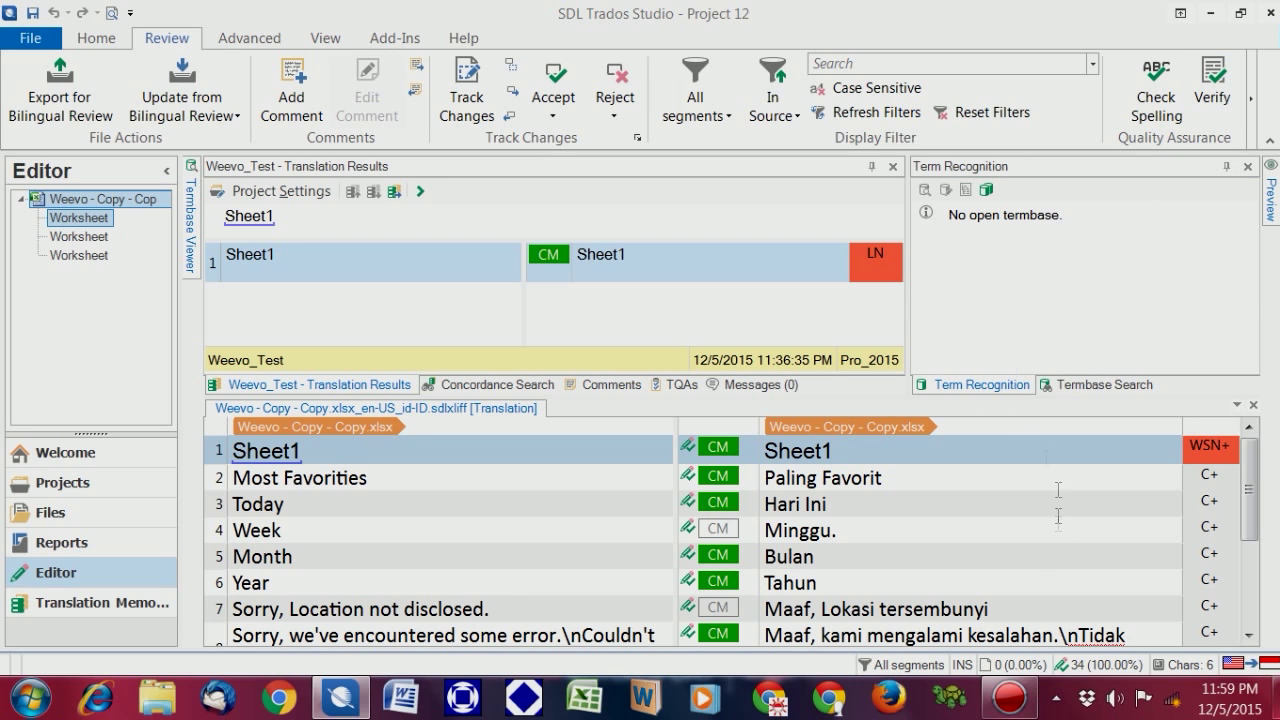
Step: Verify the translation again with the newly enabled QA checks
{"action": "left_click", "coordinate": [1034, 545]}
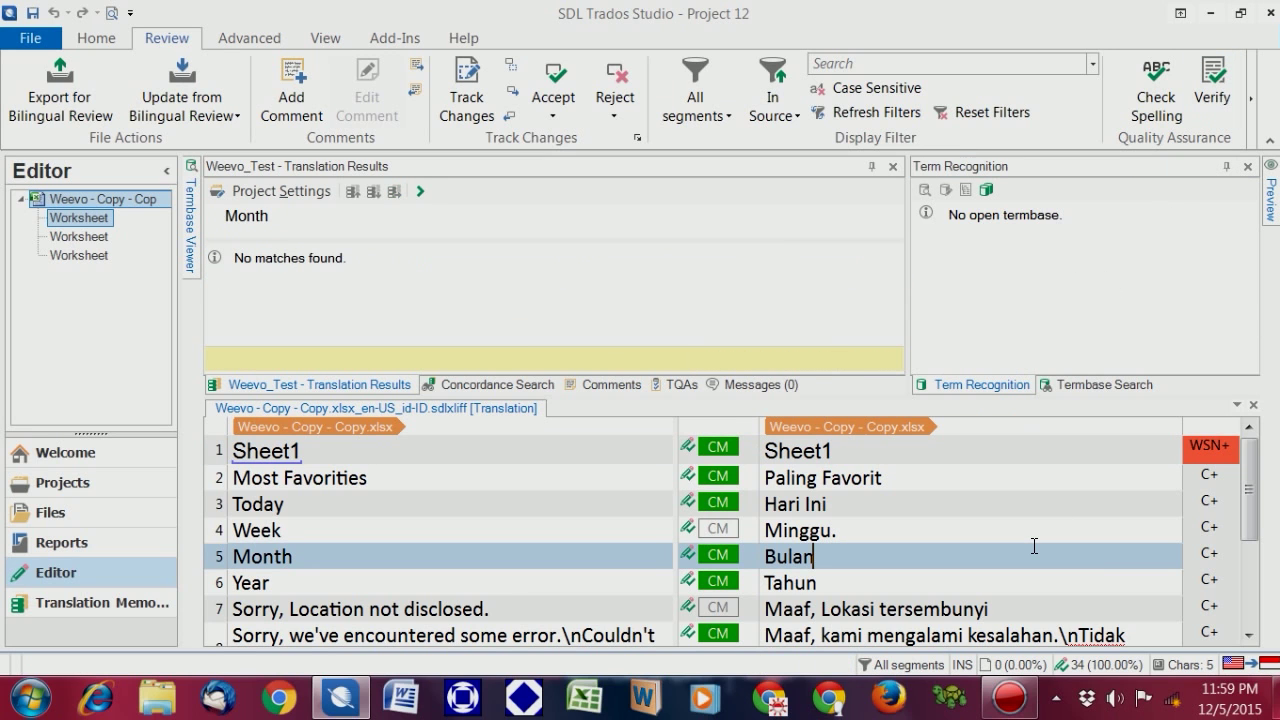
{"action": "key", "text": "F8"}
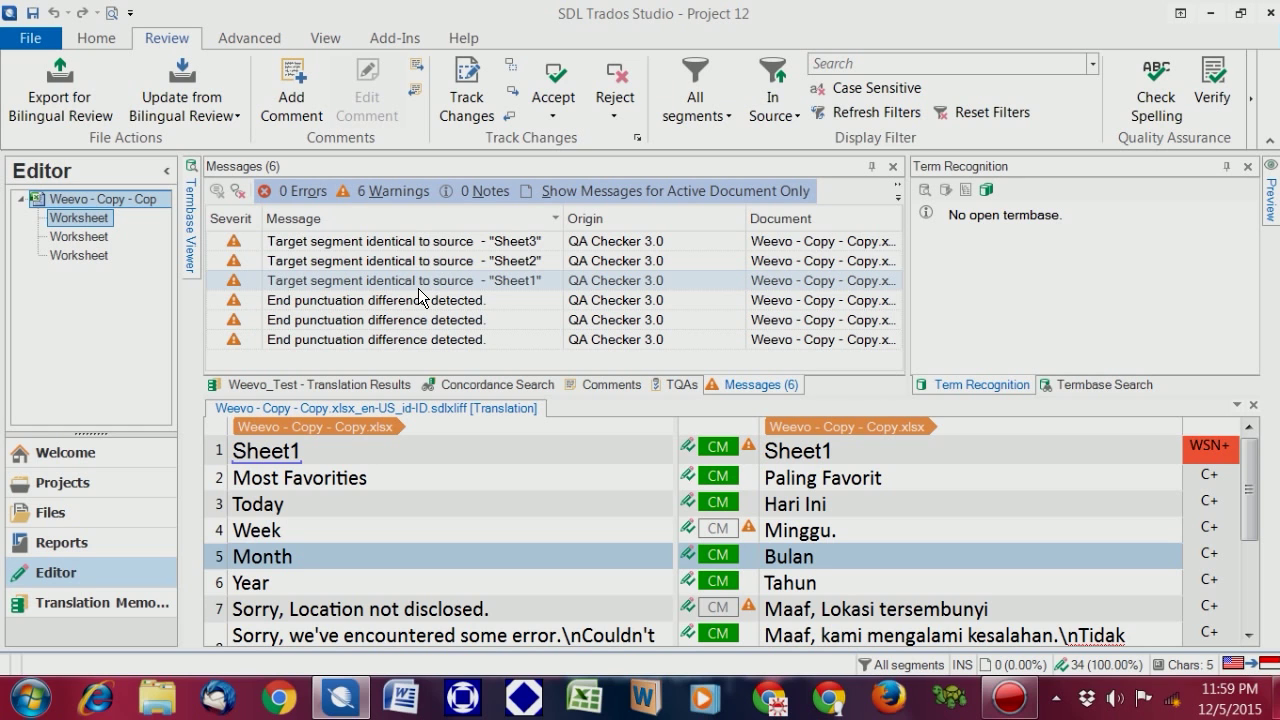
Step: Examine the segments behind the identical-to-source and end punctuation warnings
{"action": "left_click", "coordinate": [385, 243]}
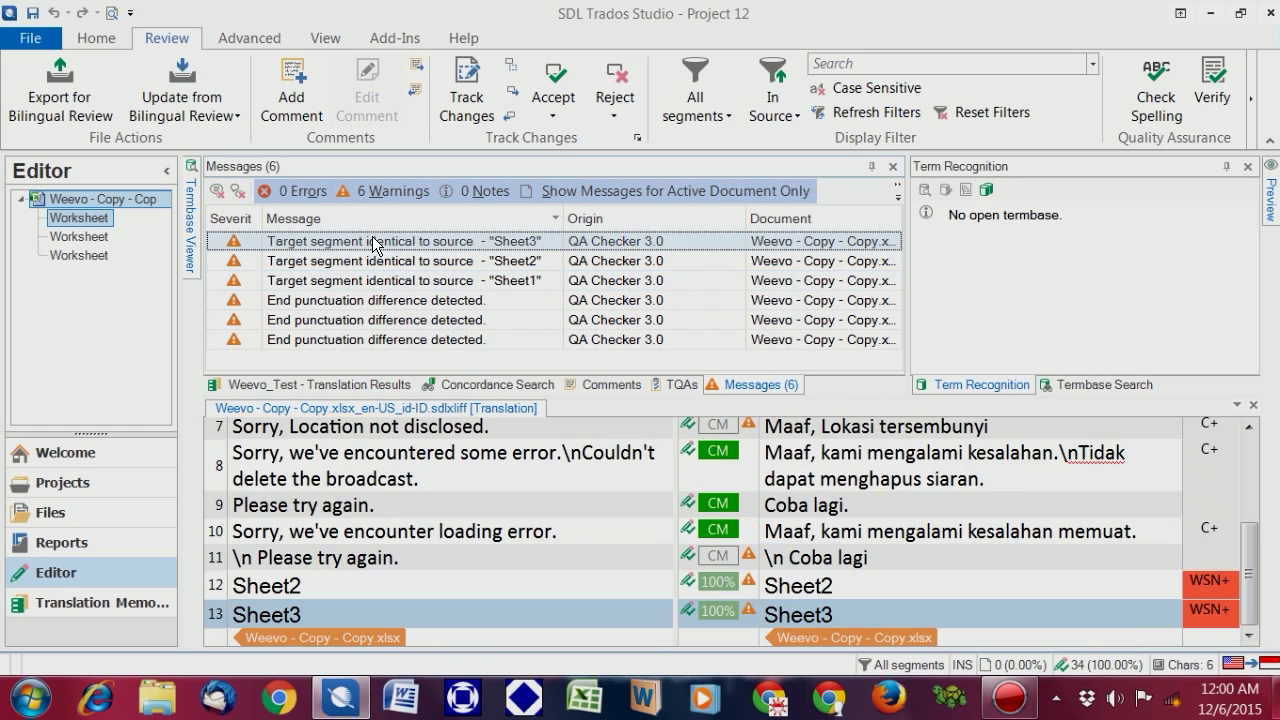
{"action": "left_click", "coordinate": [370, 262]}
{"action": "left_click", "coordinate": [367, 284]}
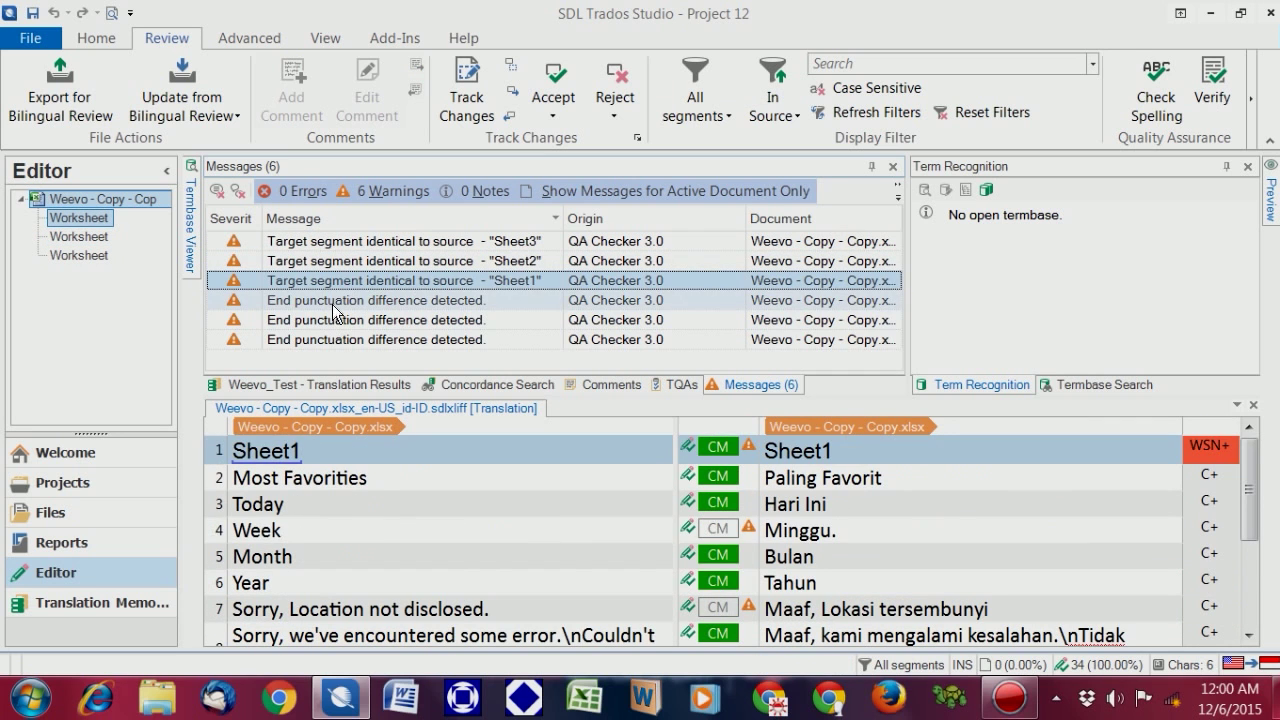
{"action": "left_click", "coordinate": [337, 303]}
{"action": "key", "text": "Down"}
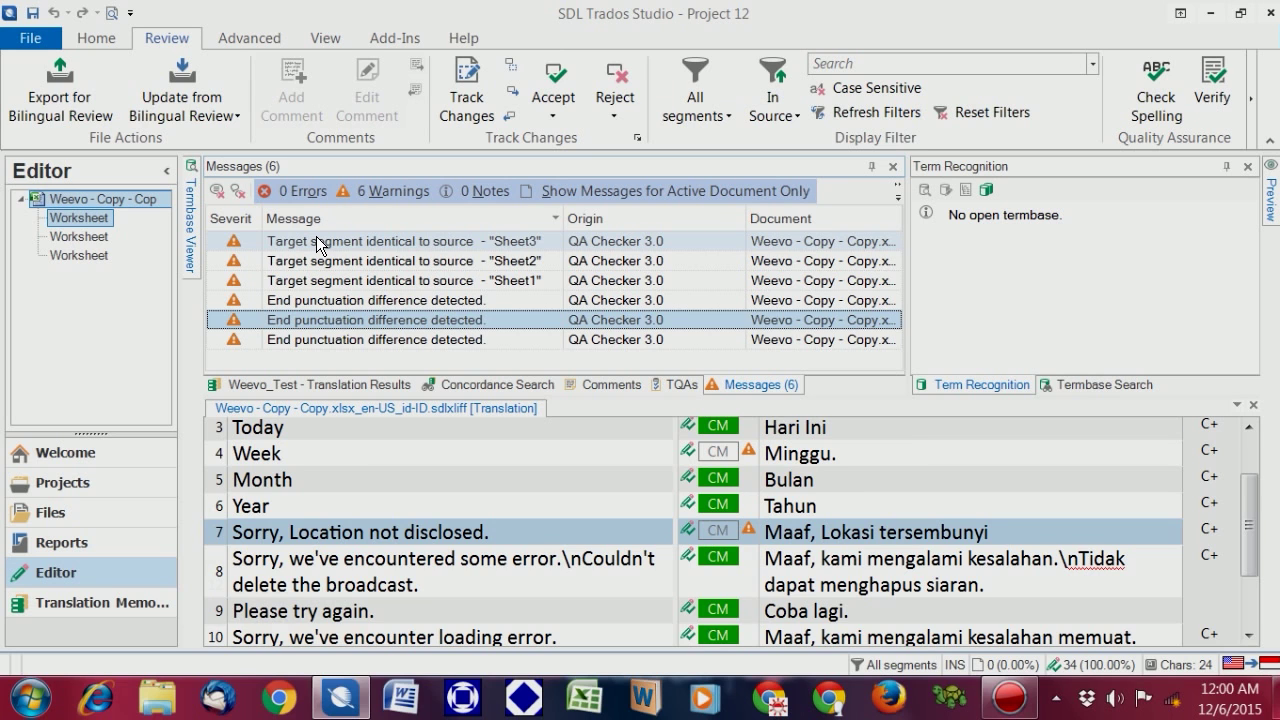
{"action": "left_click", "coordinate": [318, 245]}
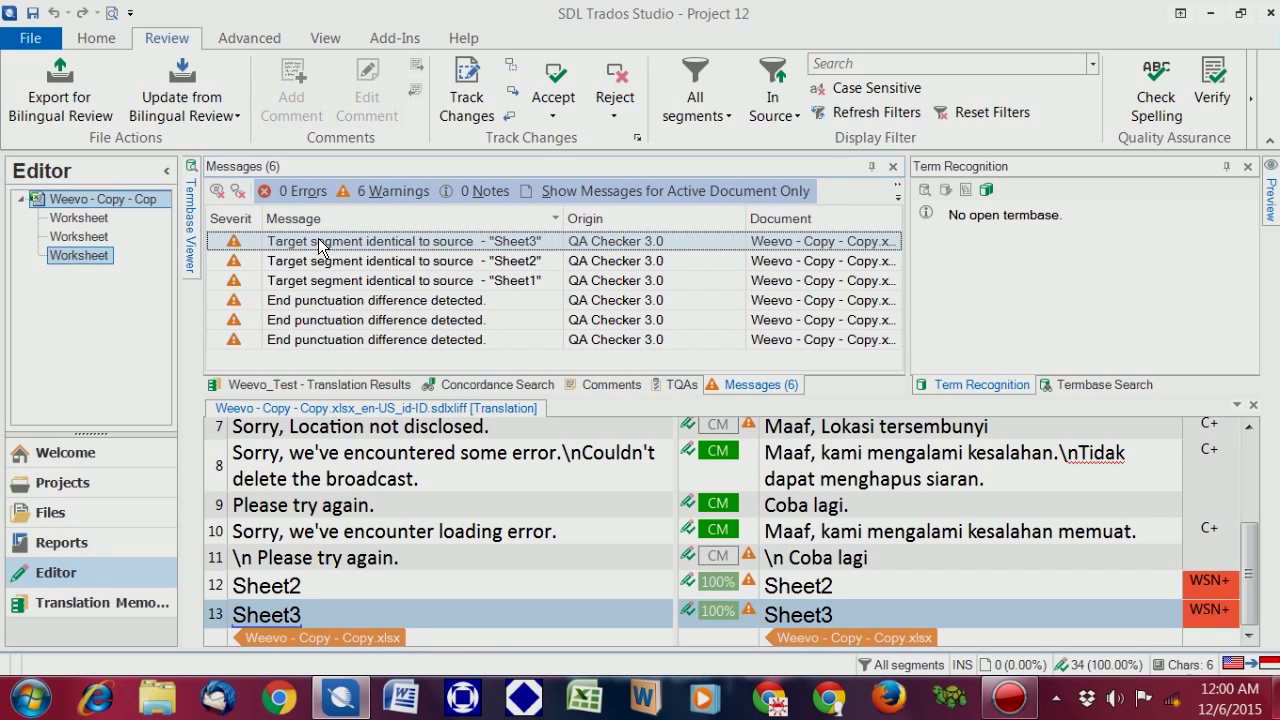
{"action": "left_click", "coordinate": [302, 260]}
{"action": "left_click", "coordinate": [302, 282]}
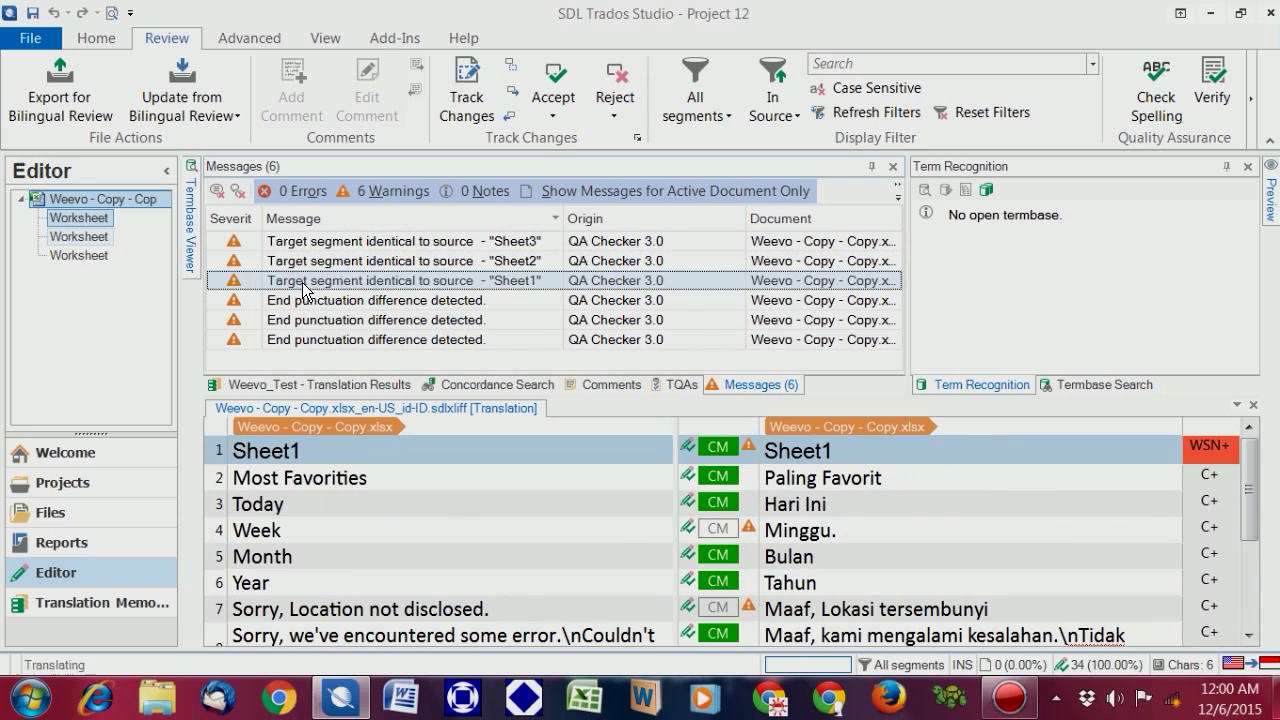
Step: Go to the end punctuation warning for segment 4, delete the period after "Minggu" in the target, and confirm the segment
{"action": "left_click", "coordinate": [307, 300]}
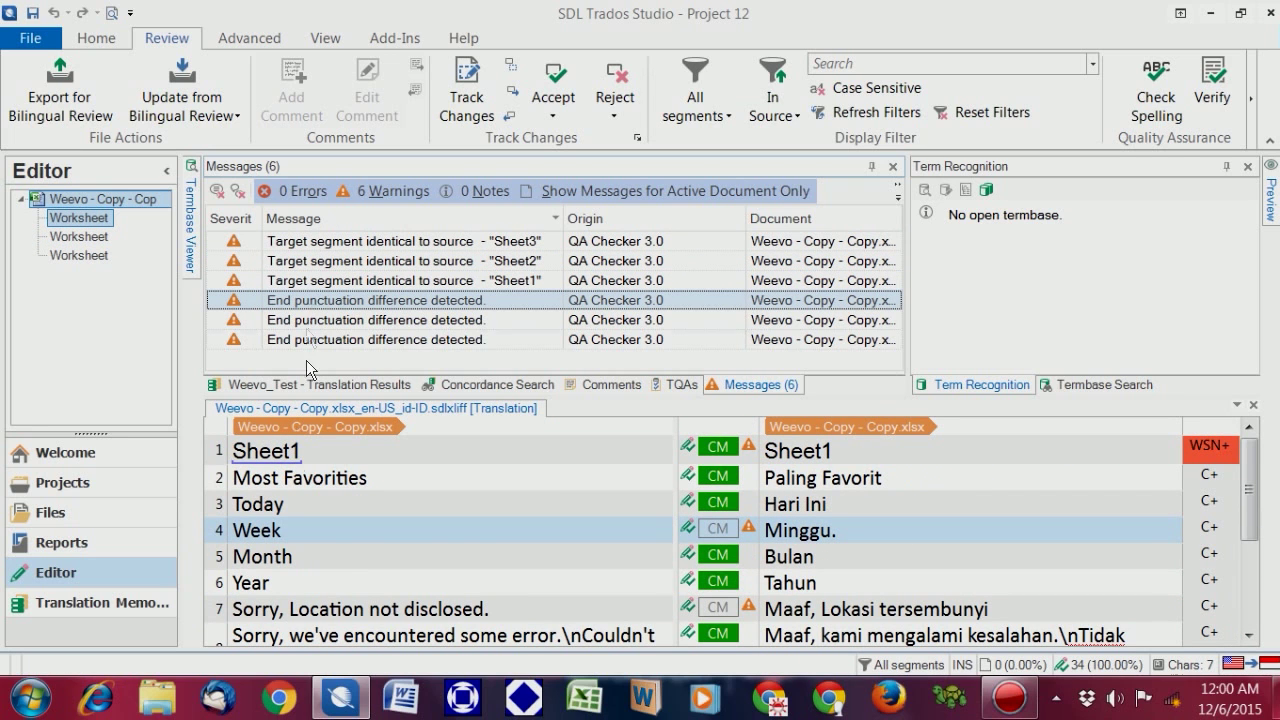
{"action": "left_click", "coordinate": [280, 530]}
{"action": "key", "text": "shift+Up"}
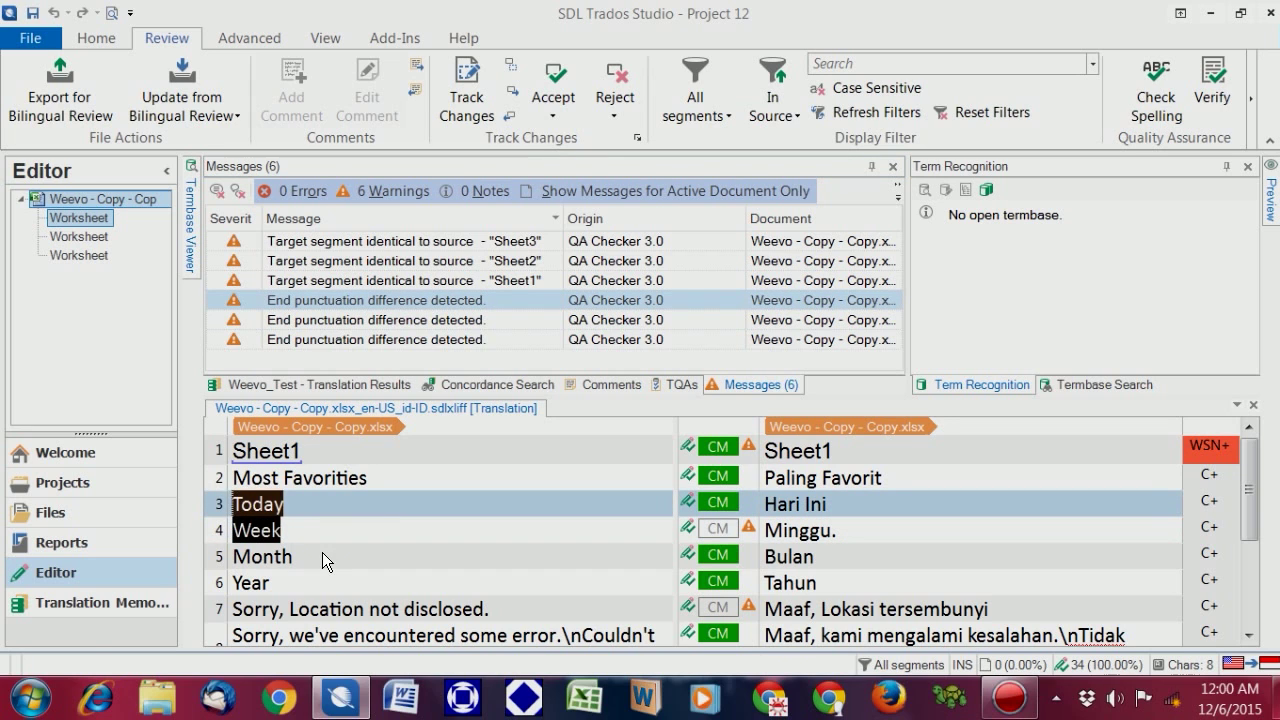
{"action": "key", "text": "Up"}
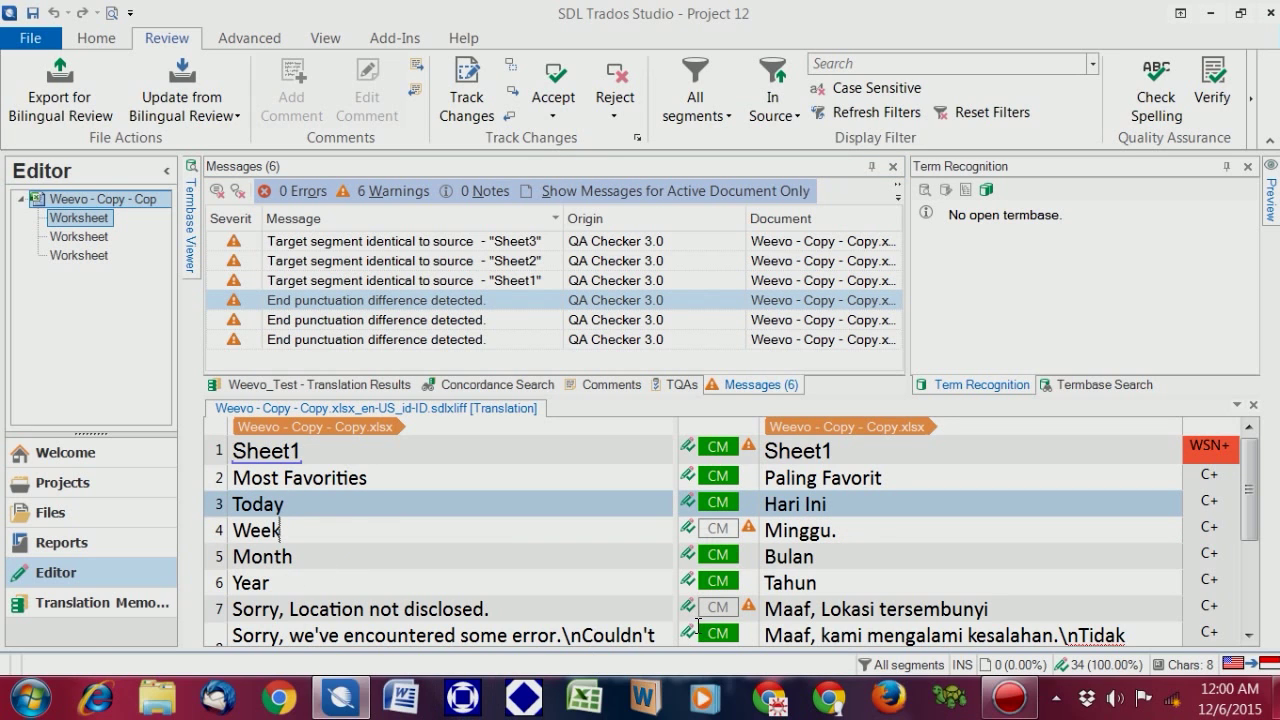
{"action": "left_click", "coordinate": [862, 531]}
{"action": "key", "text": "BackSpace"}
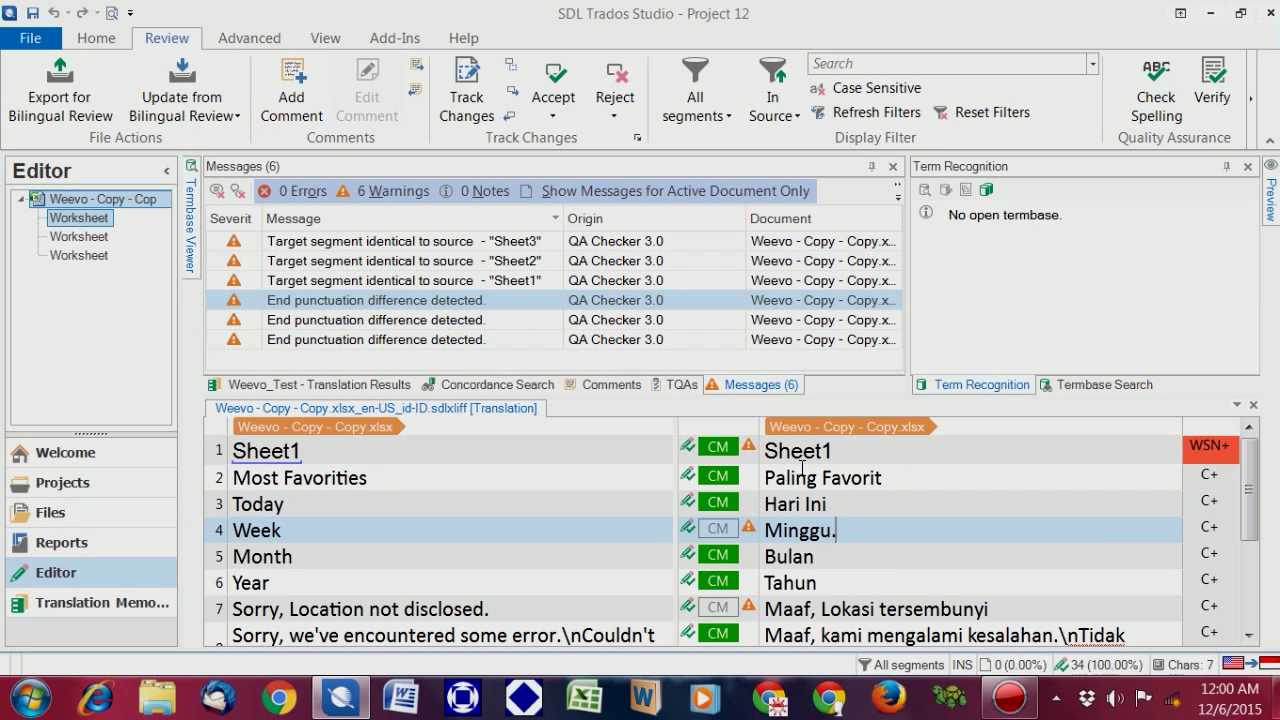
{"action": "key", "text": "ctrl+Return"}
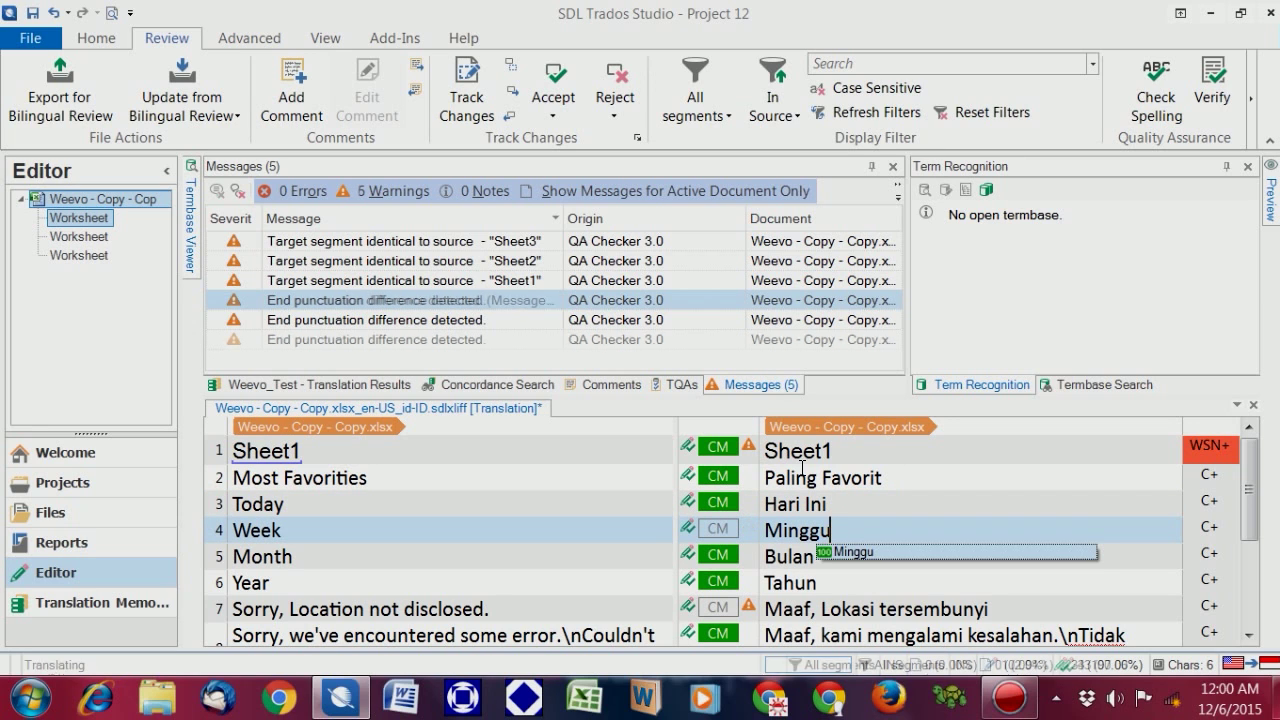
Step: Go to the end punctuation warning for segment 7, add a period after "tersembunyi" in the target, and confirm the segment
{"action": "double_click", "coordinate": [310, 300]}
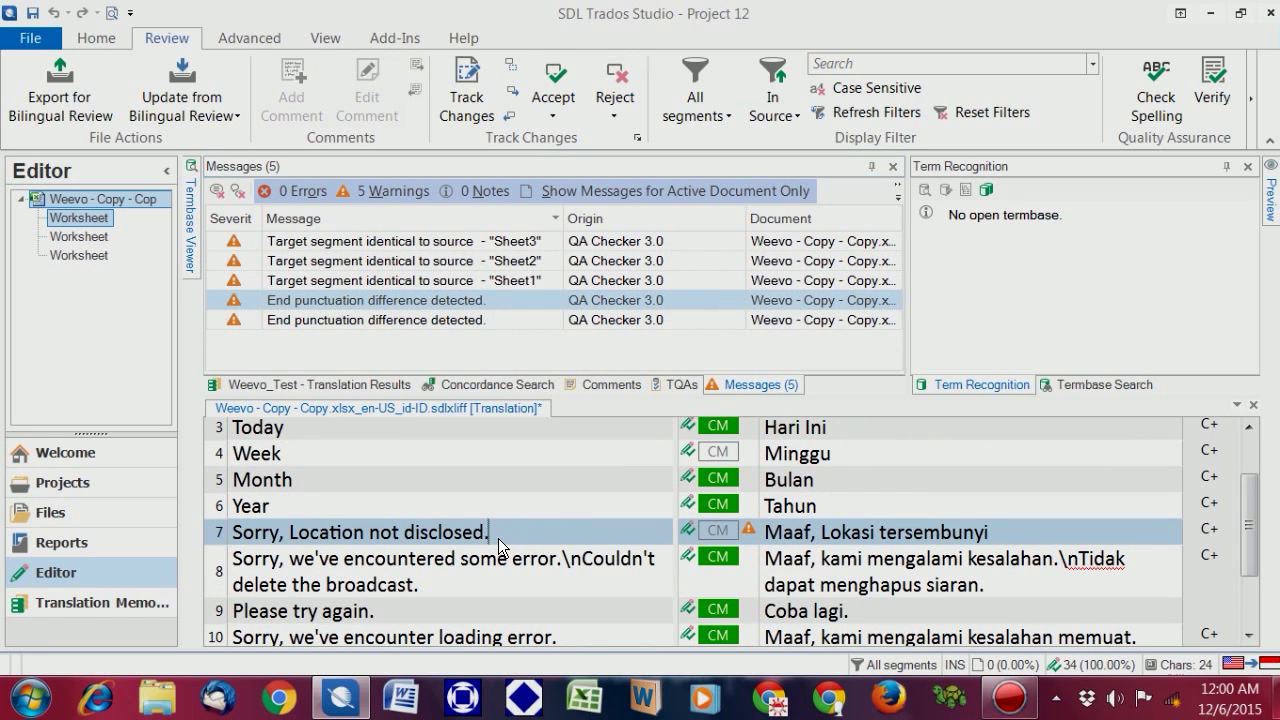
{"action": "left_click", "coordinate": [1014, 539]}
{"action": "left_click", "coordinate": [1014, 539]}
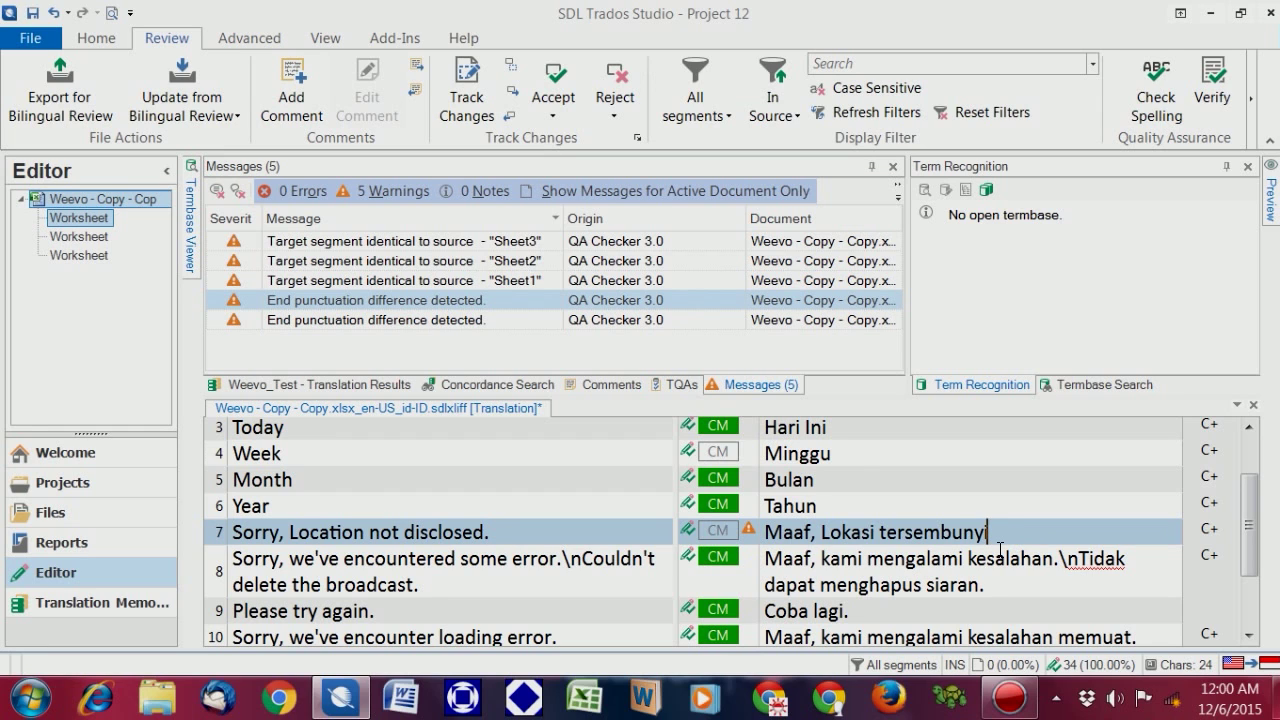
{"action": "type", "text": "."}
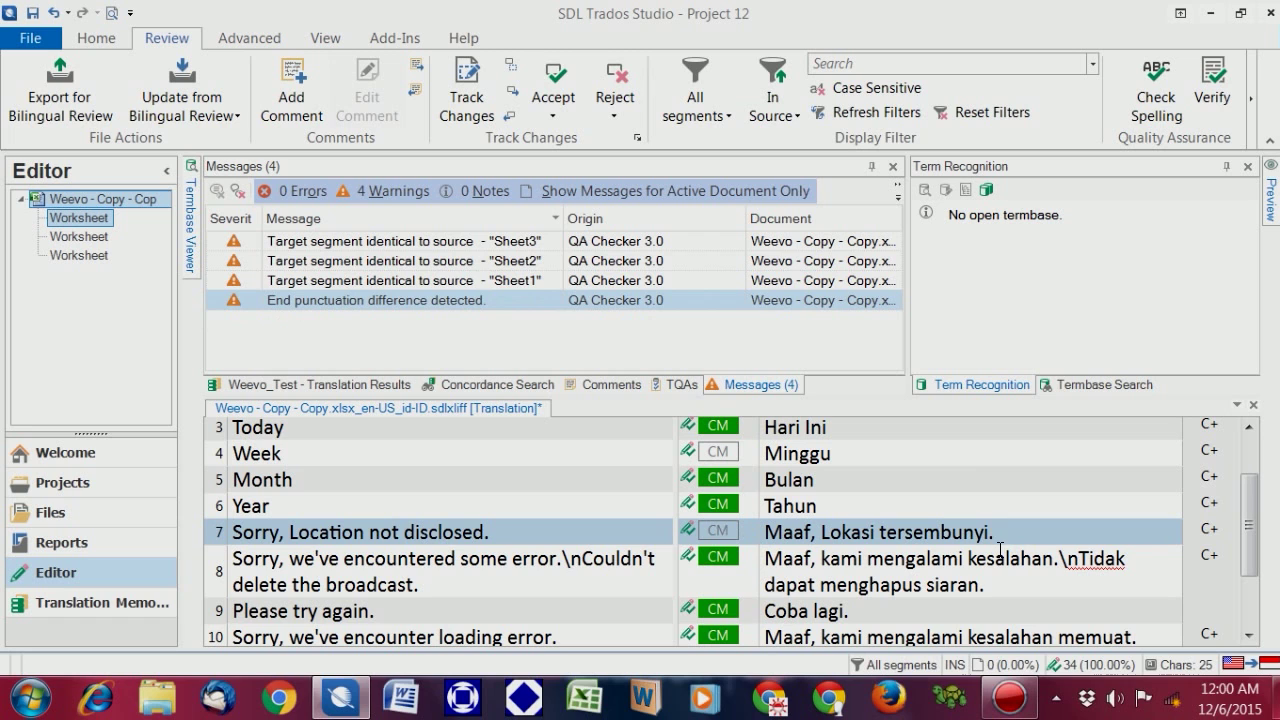
Step: Go to the end punctuation warning for segment 11, add a period after "Coba lagi" in the target, and confirm the segment
{"action": "double_click", "coordinate": [366, 306]}
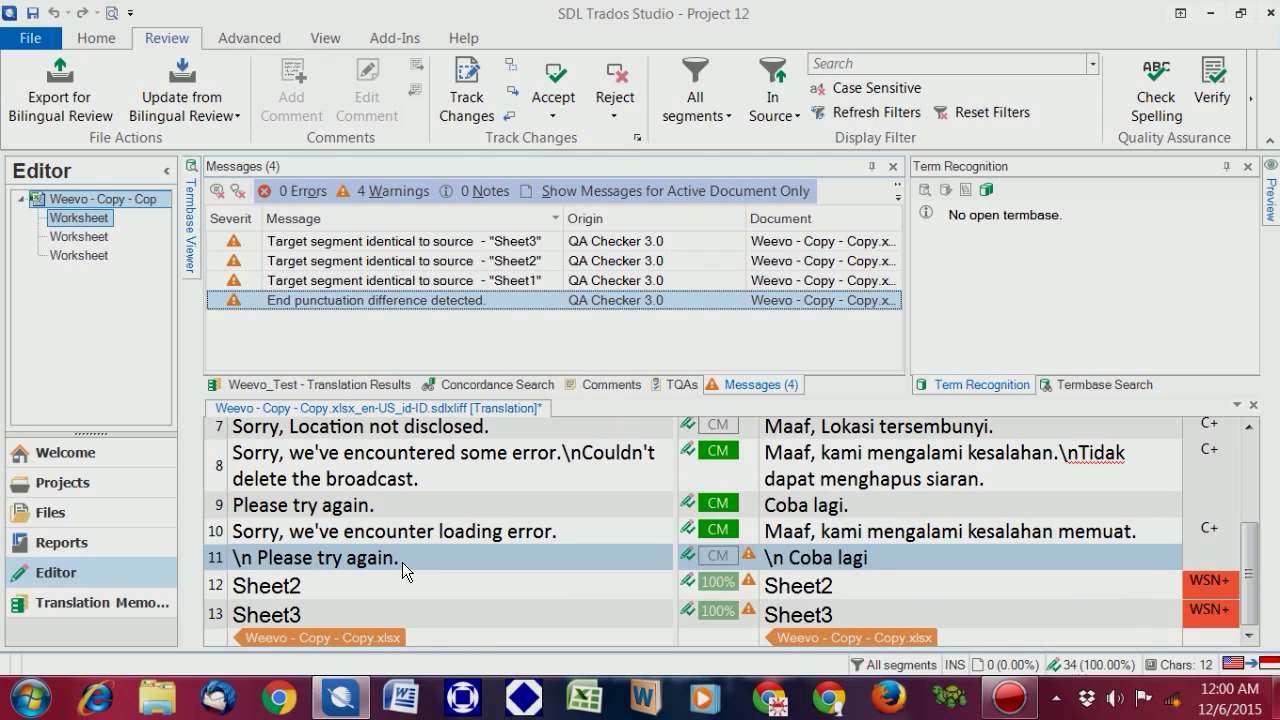
{"action": "left_click", "coordinate": [896, 558]}
{"action": "type", "text": "."}
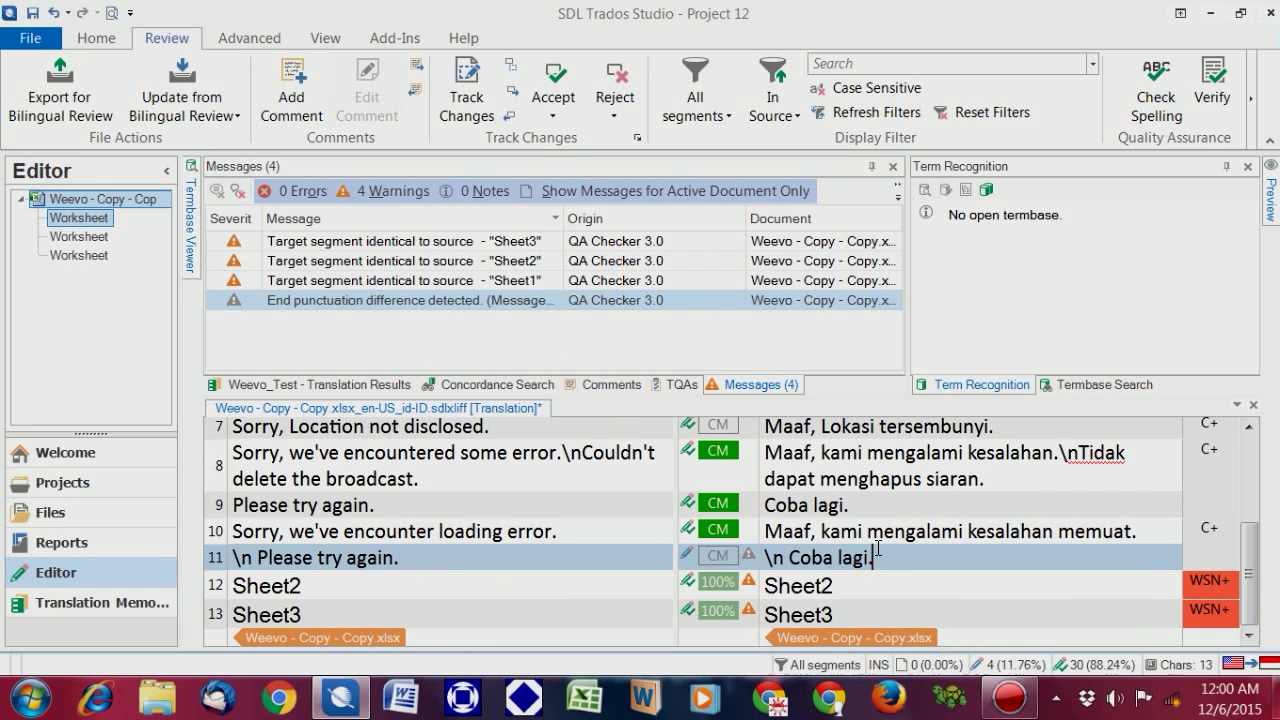
{"action": "key", "text": "ctrl+Return"}
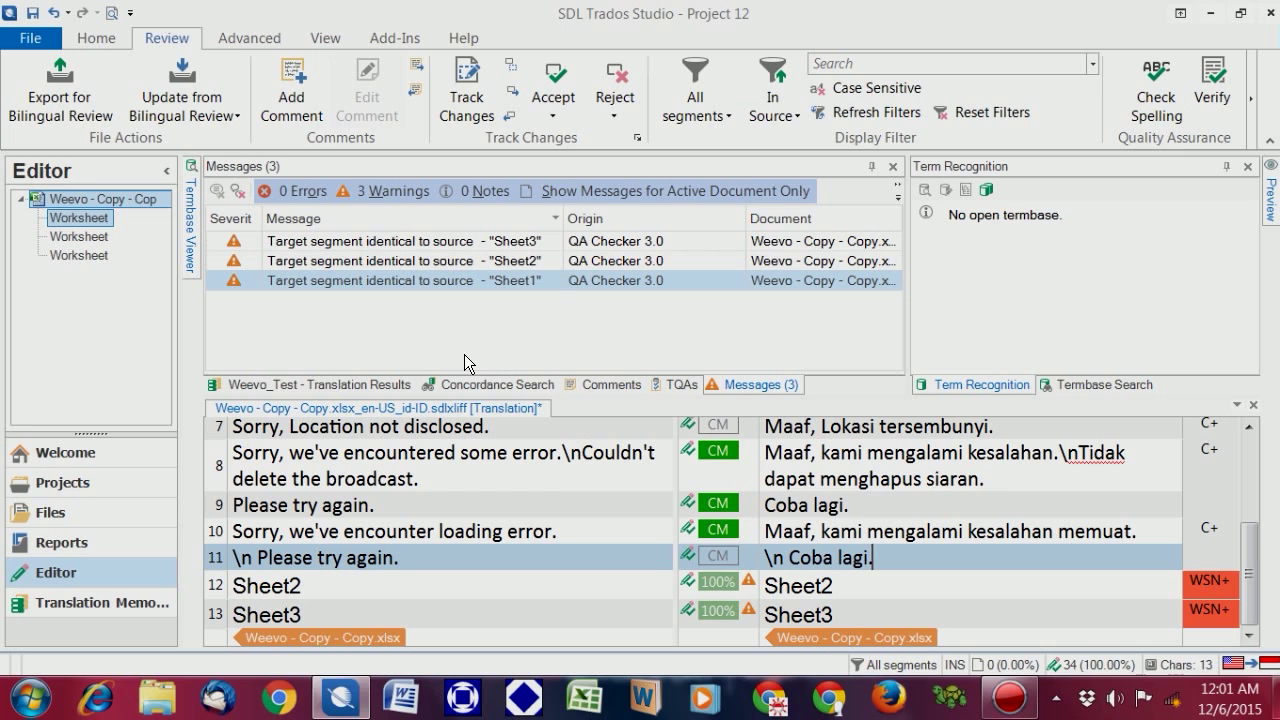
Step: In the application-wide QA Checker 3.0 options, enable all Segments Verification checks, ignoring tags and case for identical source and target
{"action": "left_click", "coordinate": [26, 42]}
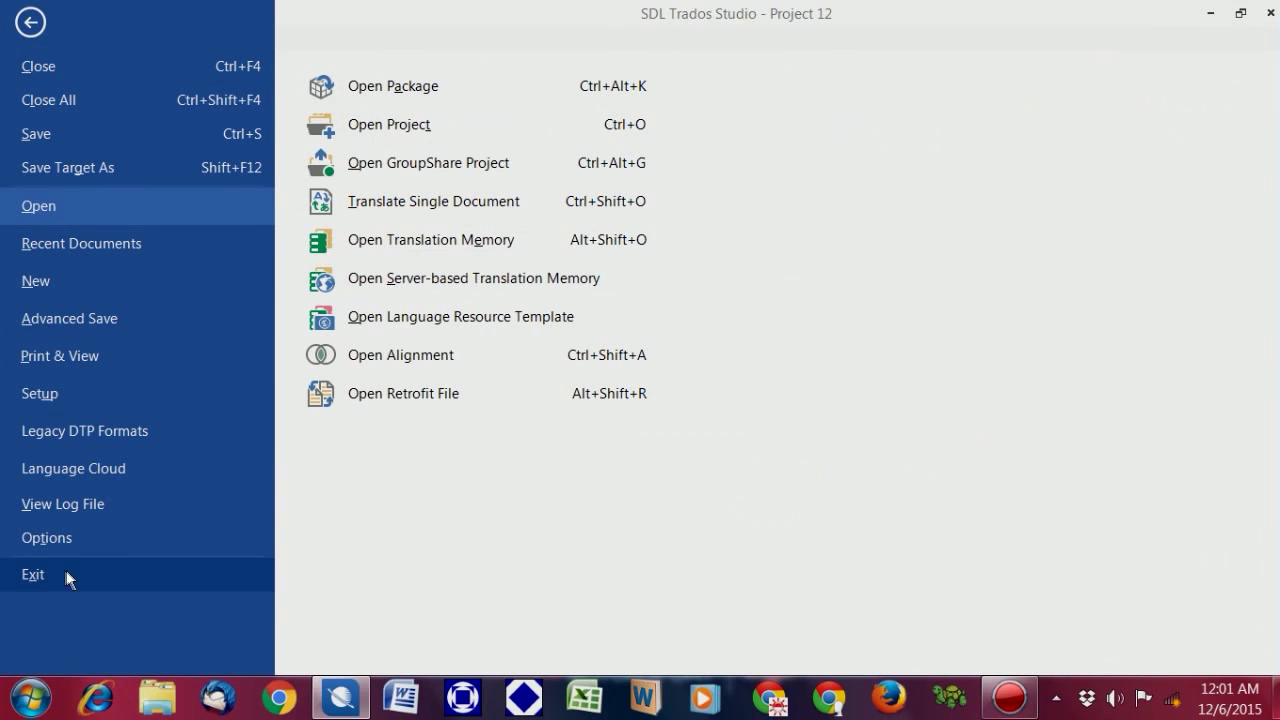
{"action": "left_click", "coordinate": [40, 544]}
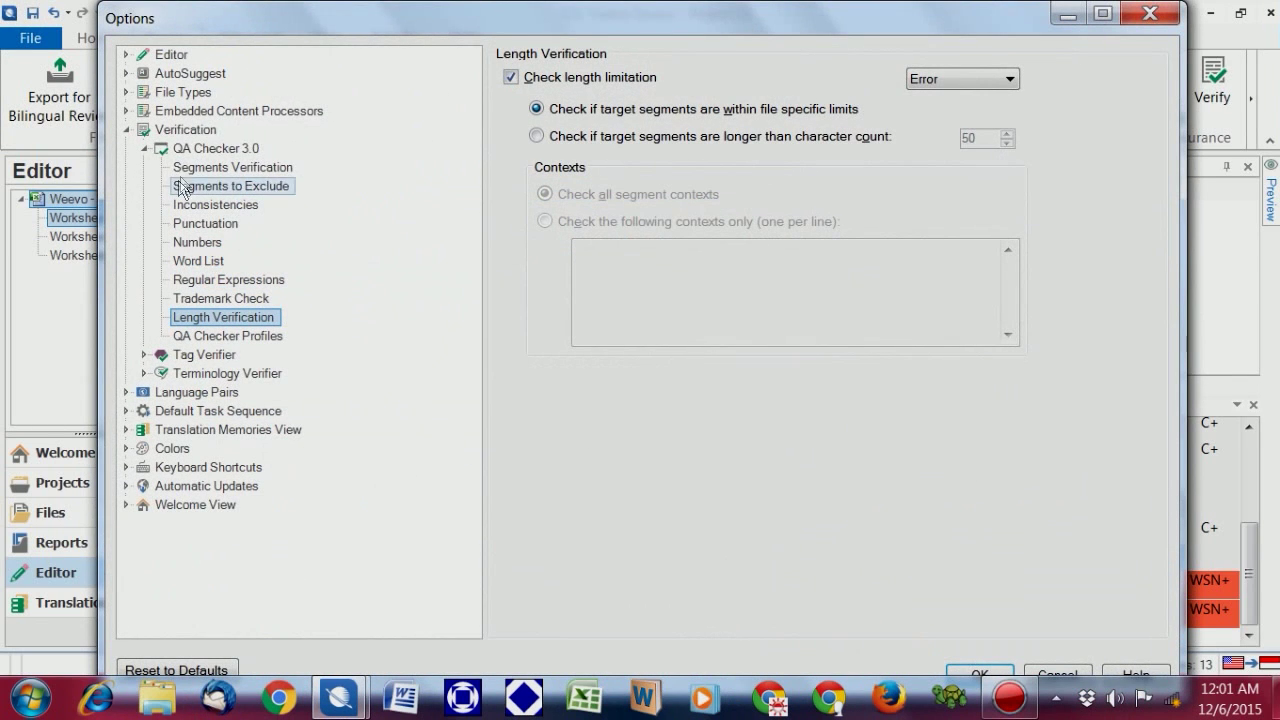
{"action": "left_click", "coordinate": [170, 134]}
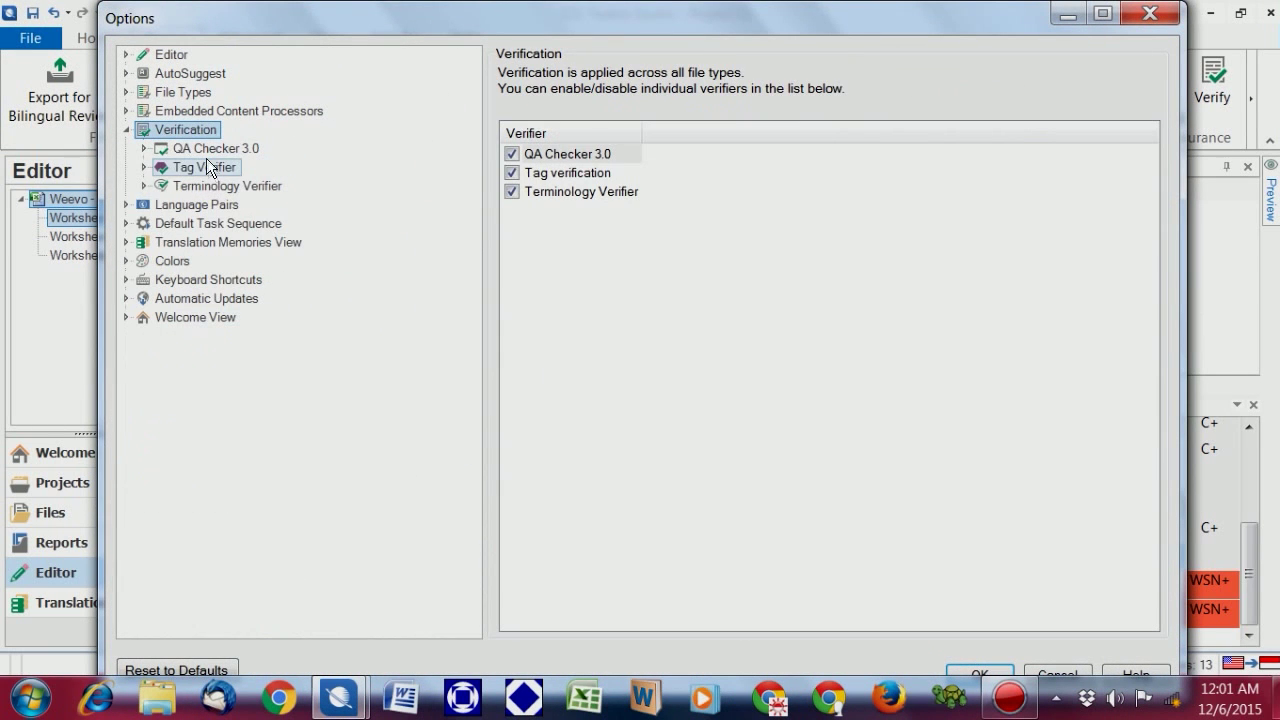
{"action": "left_click", "coordinate": [204, 148]}
{"action": "left_click", "coordinate": [222, 168]}
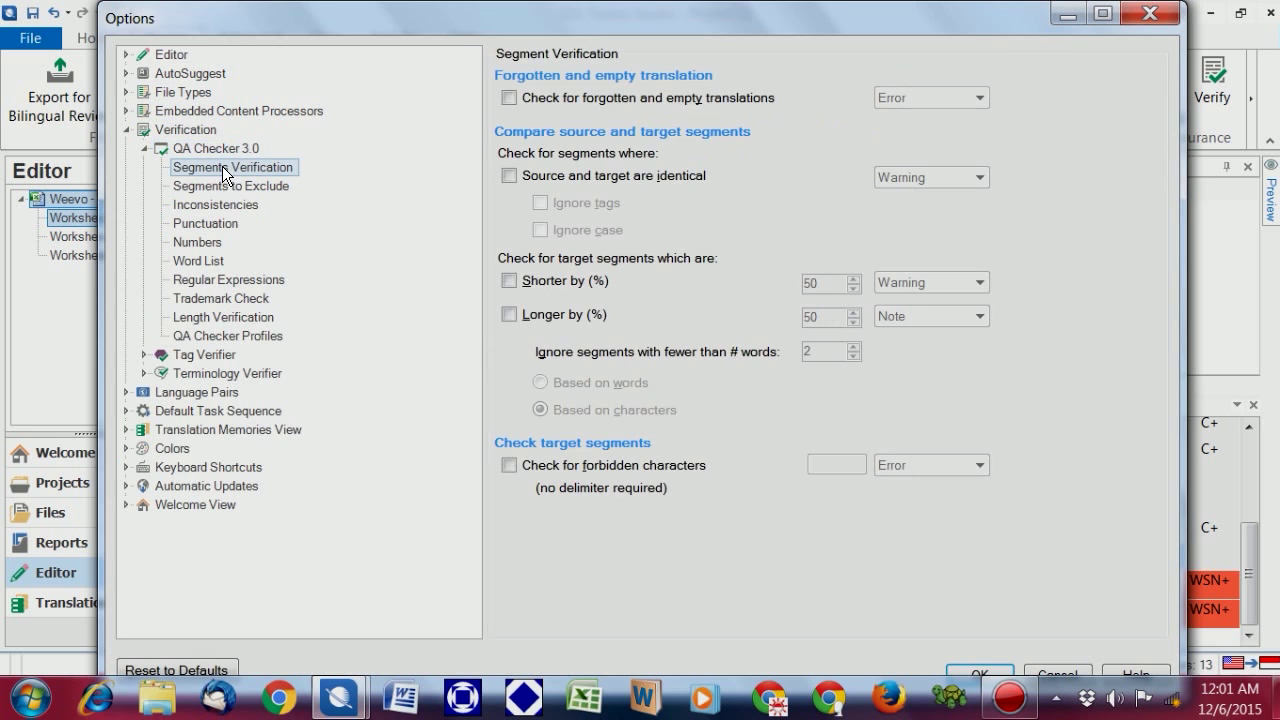
{"action": "left_click", "coordinate": [509, 98]}
{"action": "left_click", "coordinate": [509, 176]}
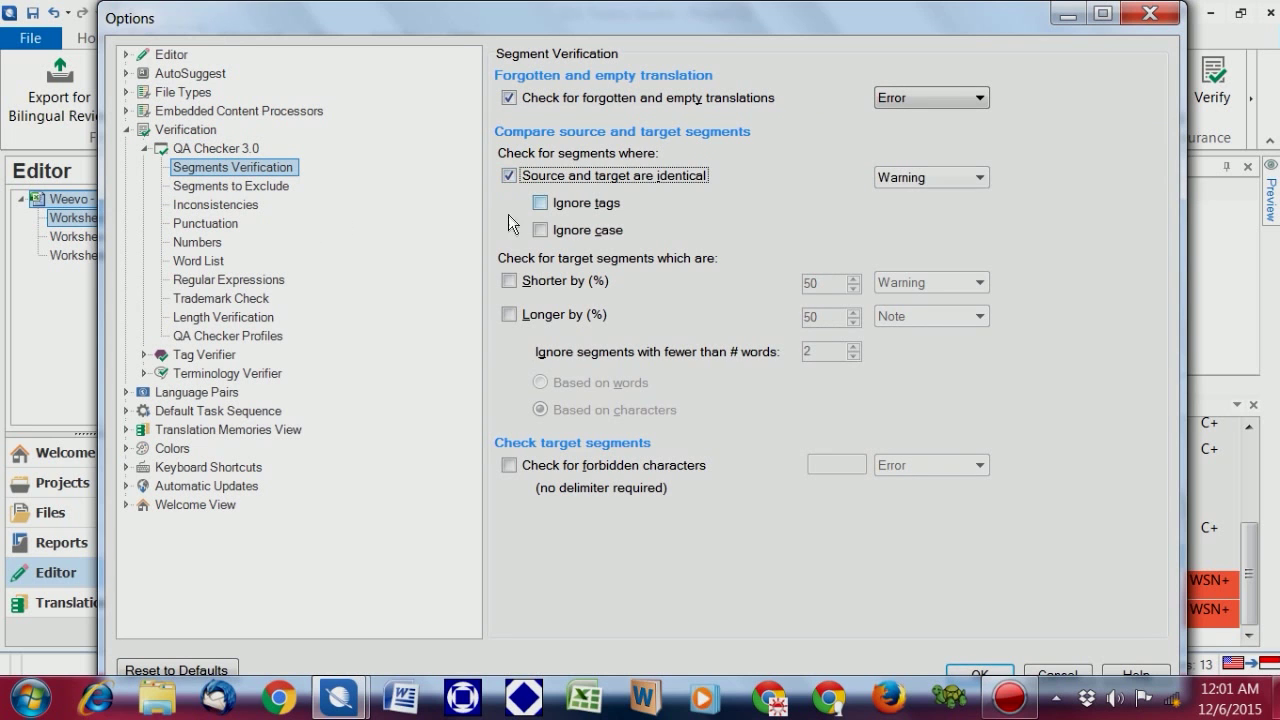
{"action": "left_click", "coordinate": [509, 281]}
{"action": "left_click", "coordinate": [509, 315]}
{"action": "left_click", "coordinate": [540, 230]}
{"action": "left_click", "coordinate": [540, 203]}
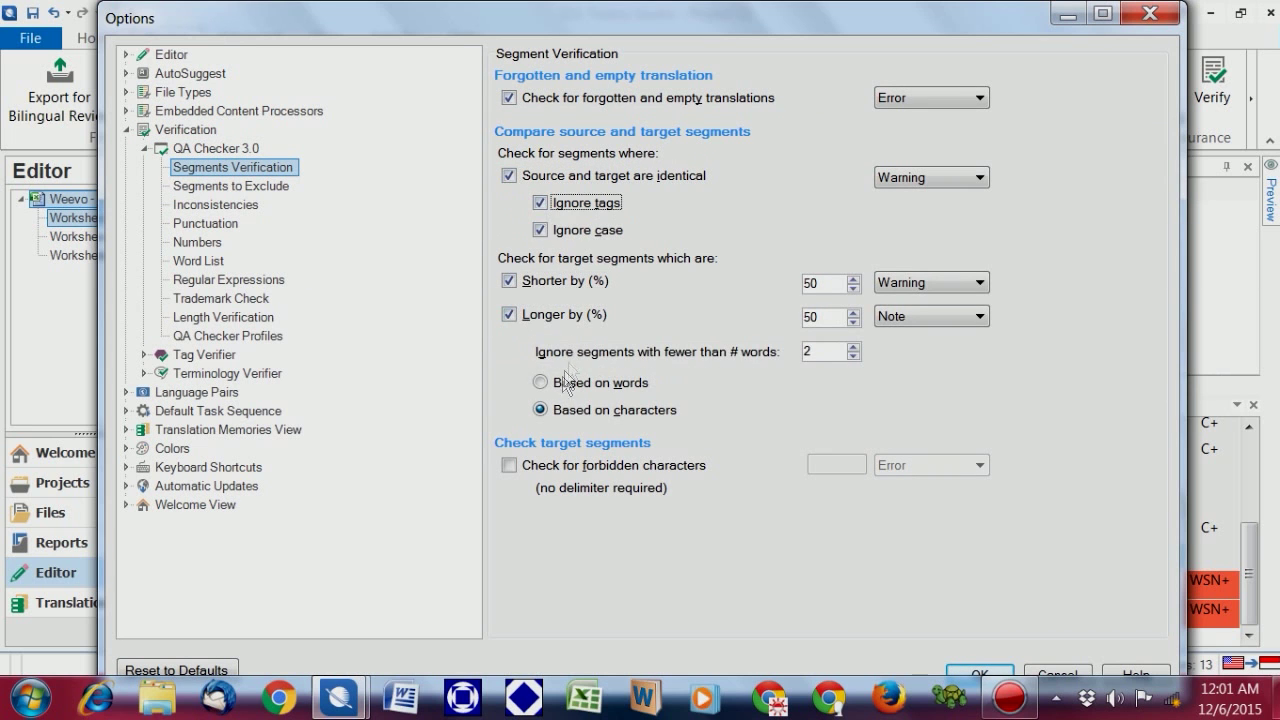
{"action": "left_click", "coordinate": [509, 465]}
Step: Review the segment exclusions, and enable the inconsistent translation, repeated word and unedited fuzzy match checks with their ignore tags, numbers and case options
{"action": "left_click", "coordinate": [250, 186]}
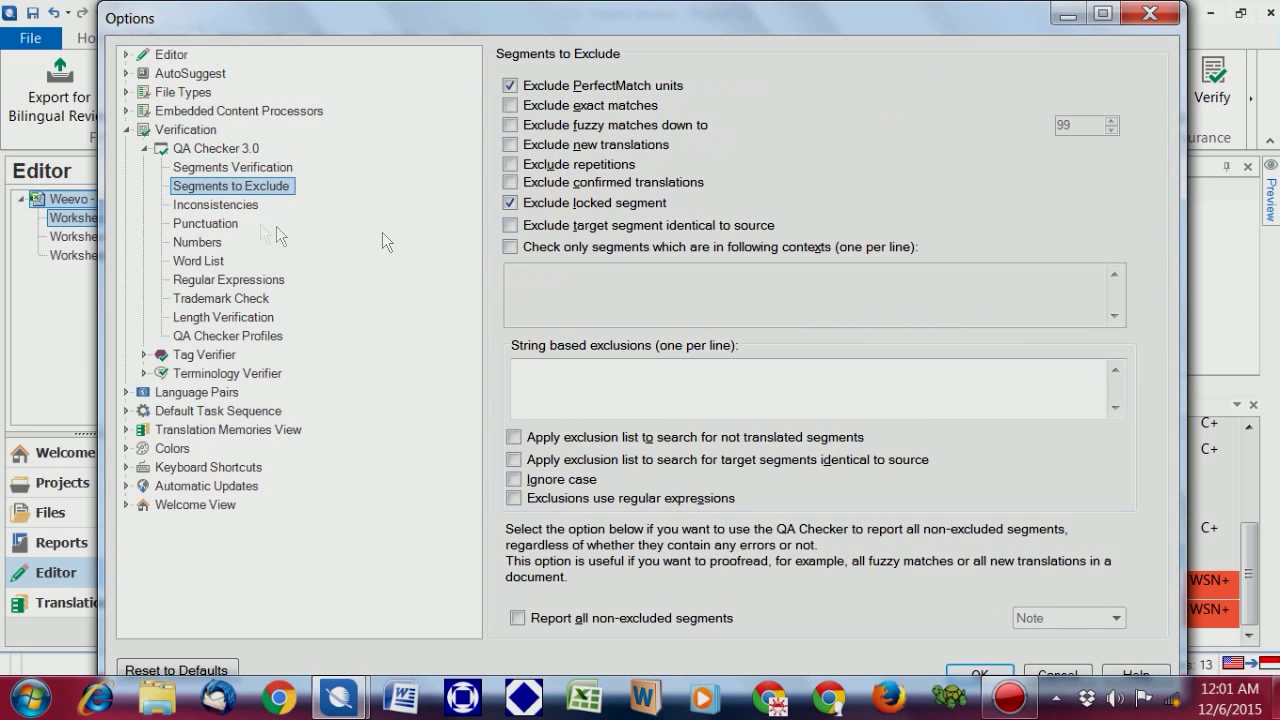
{"action": "left_click", "coordinate": [224, 205]}
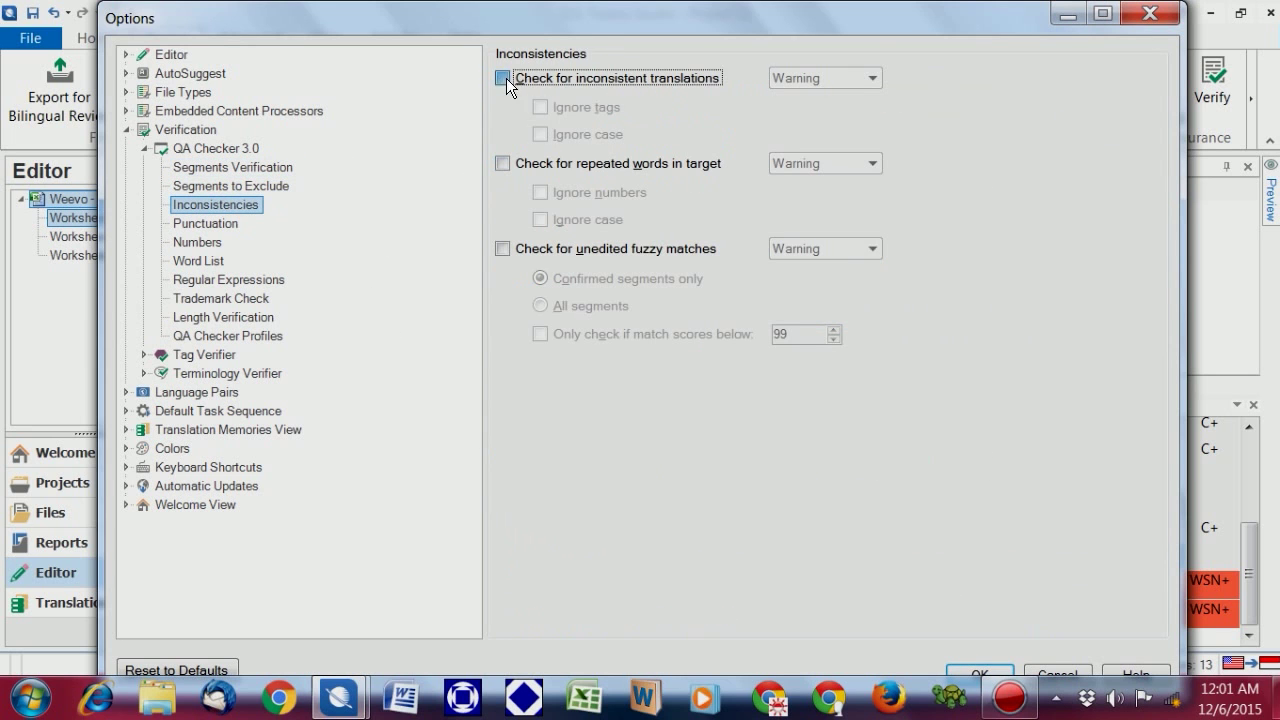
{"action": "left_click", "coordinate": [503, 78]}
{"action": "left_click", "coordinate": [503, 162]}
{"action": "left_click", "coordinate": [502, 248]}
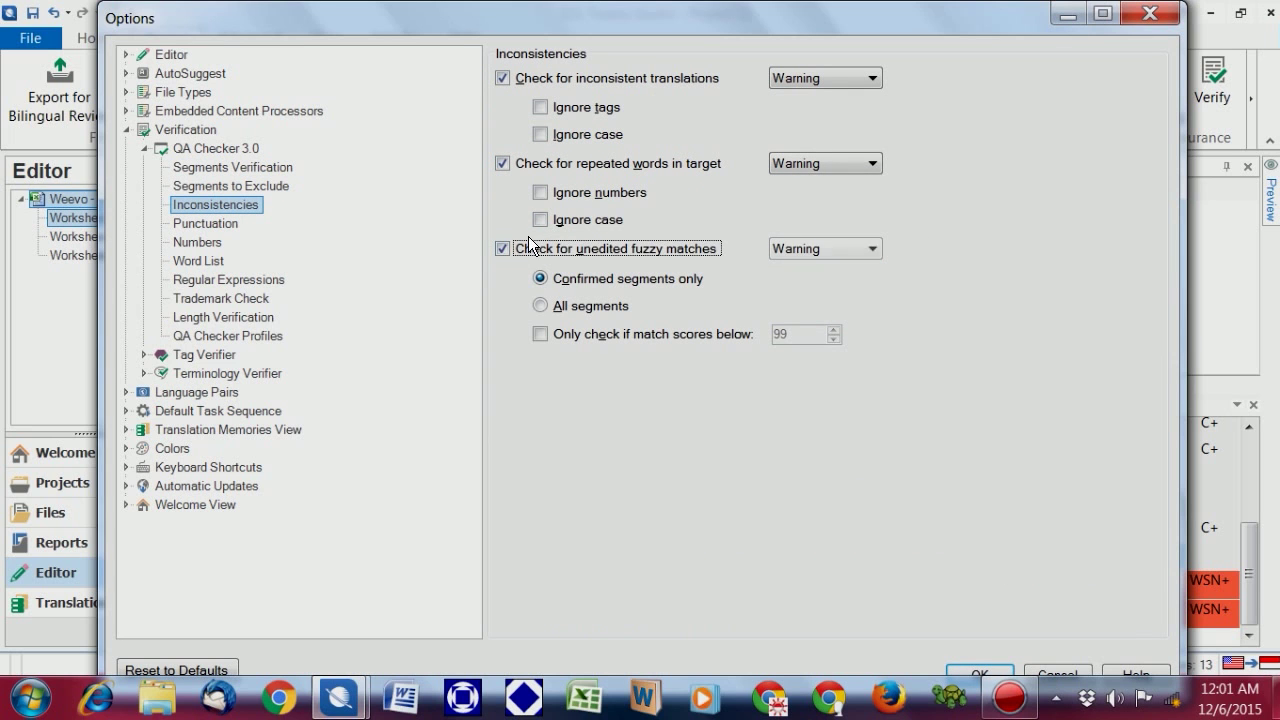
{"action": "left_click", "coordinate": [541, 192]}
{"action": "left_click", "coordinate": [540, 219]}
{"action": "left_click", "coordinate": [540, 134]}
{"action": "left_click", "coordinate": [541, 106]}
Step: Enable the same end punctuation, Spanish punctuation and unintentional spaces checks, including the French compliant check
{"action": "left_click", "coordinate": [202, 225]}
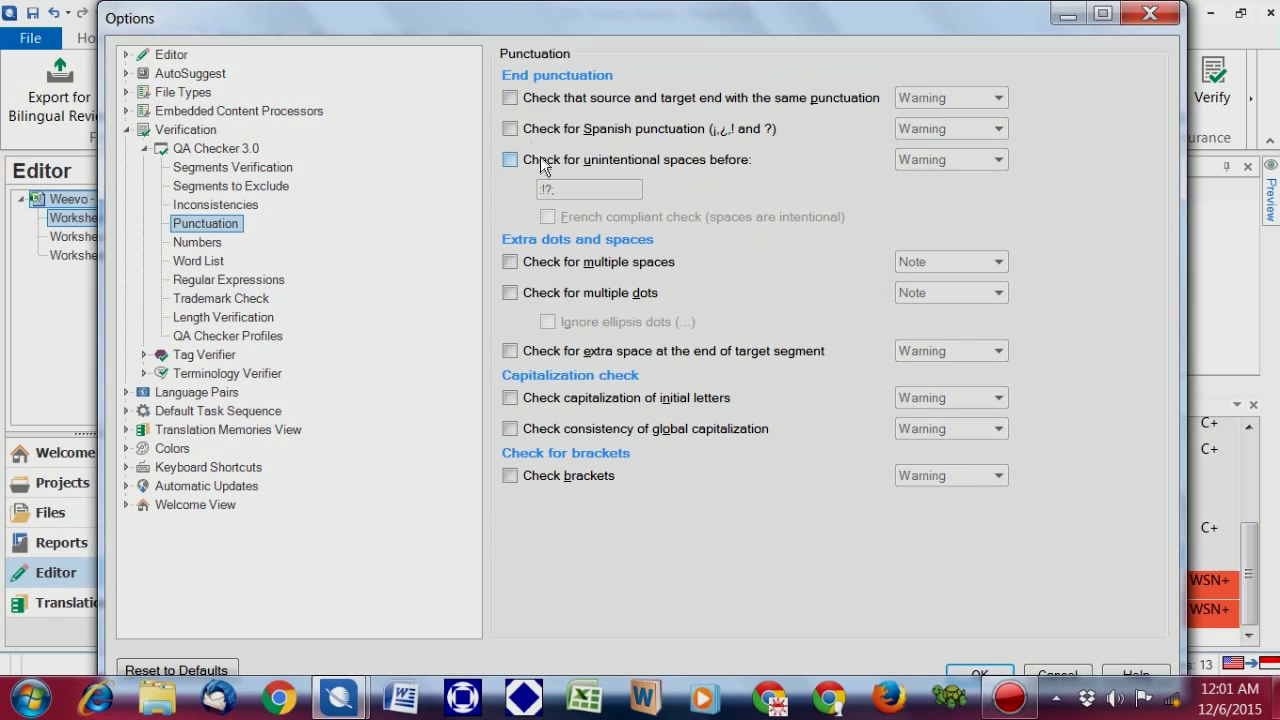
{"action": "left_click", "coordinate": [510, 98]}
{"action": "left_click", "coordinate": [510, 129]}
{"action": "left_click", "coordinate": [510, 160]}
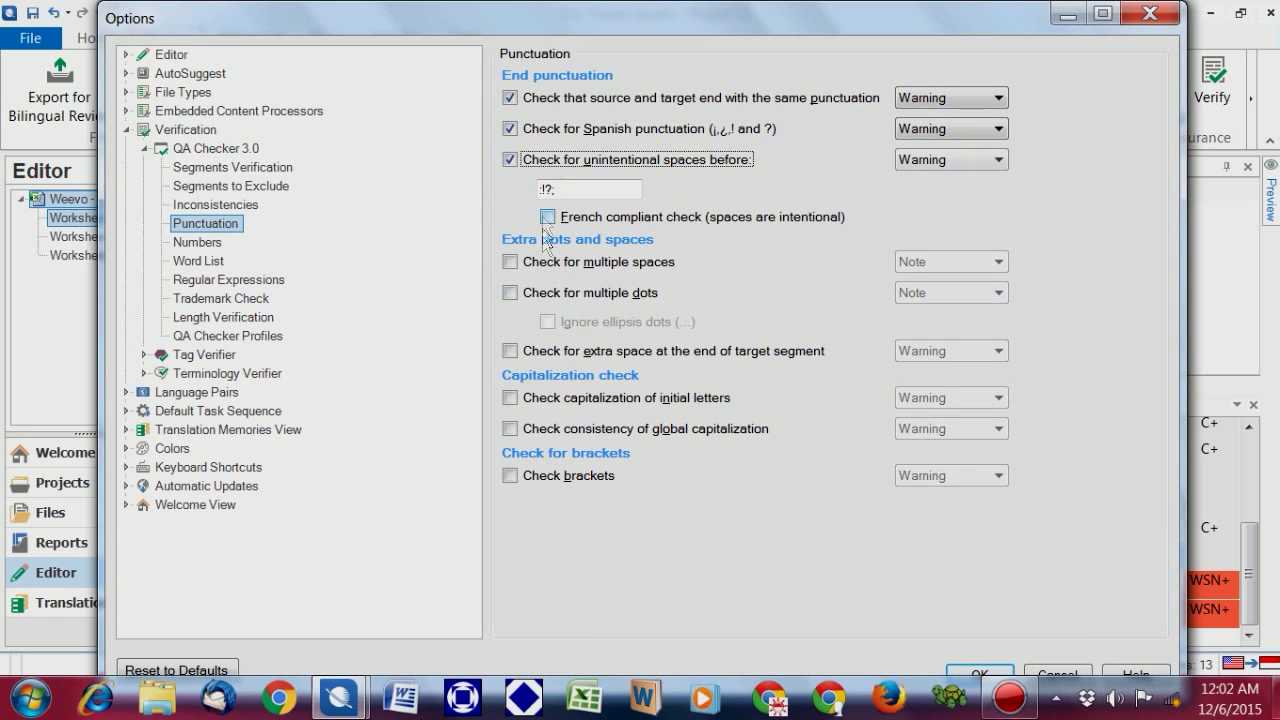
{"action": "left_click", "coordinate": [547, 217]}
Step: Enable the checks for multiple spaces, multiple dots ignoring ellipses, extra space at the segment end, initial and global capitalization, and brackets
{"action": "left_click", "coordinate": [510, 262]}
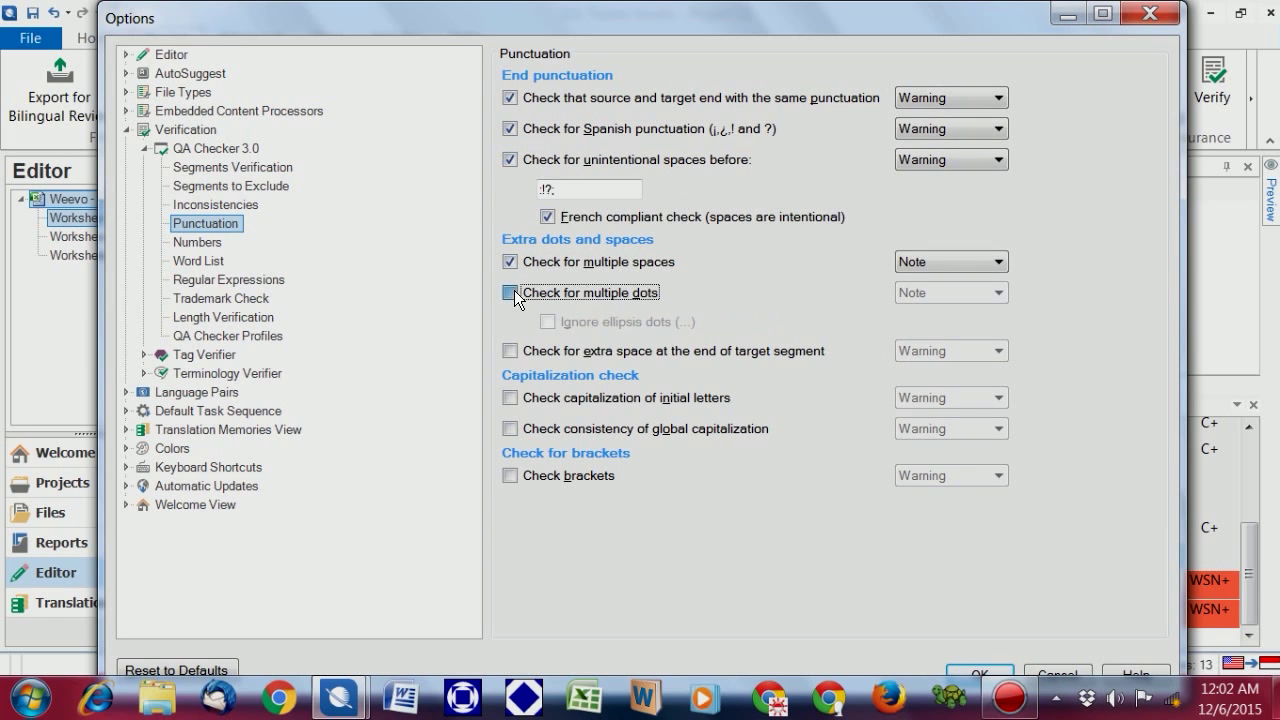
{"action": "left_click", "coordinate": [510, 293]}
{"action": "left_click", "coordinate": [547, 322]}
{"action": "left_click", "coordinate": [510, 351]}
{"action": "left_click", "coordinate": [510, 398]}
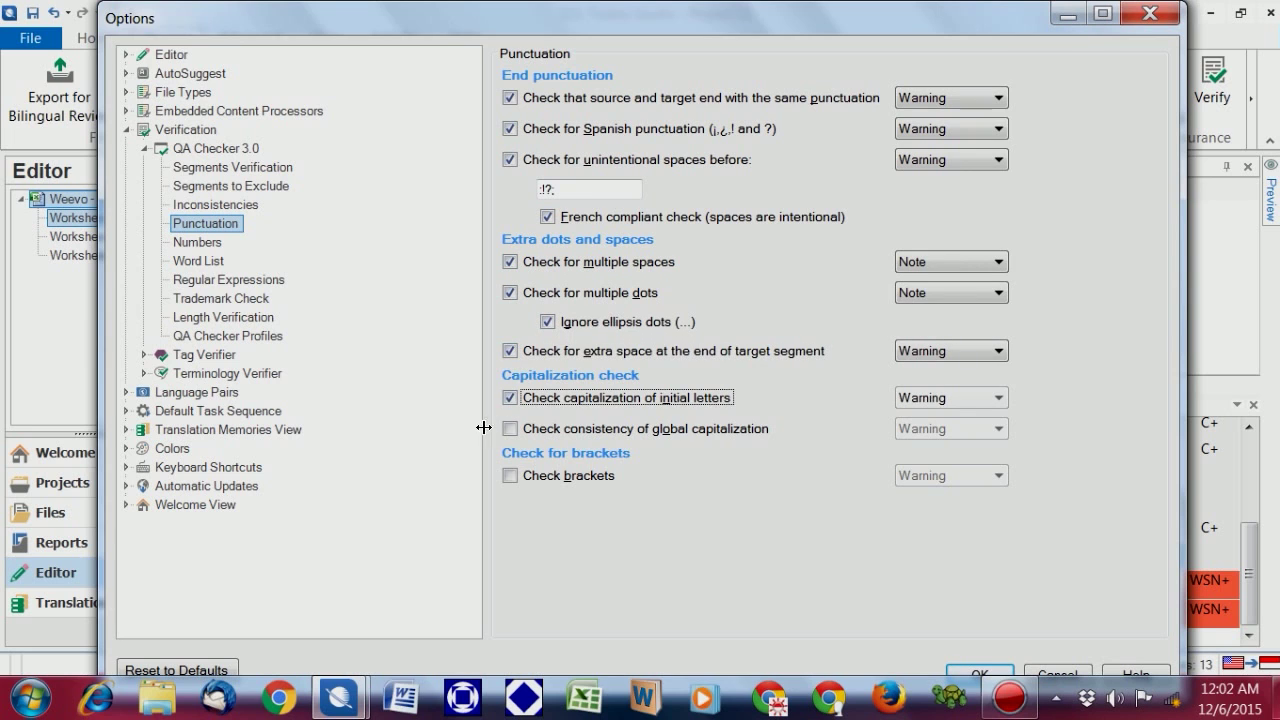
{"action": "left_click", "coordinate": [510, 429]}
{"action": "left_click", "coordinate": [510, 476]}
Step: Enable the QA checks for numbers, times, dates and measurements, and save the application-wide options
{"action": "left_click", "coordinate": [197, 242]}
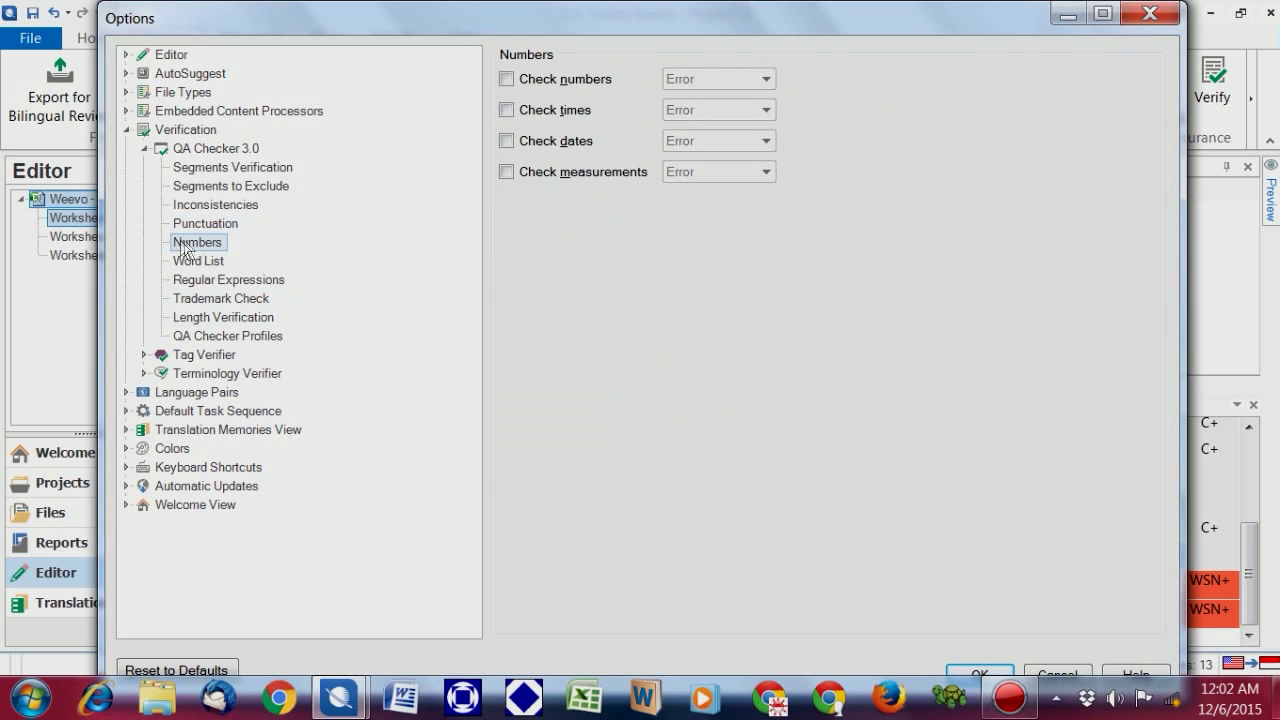
{"action": "left_click", "coordinate": [508, 172]}
{"action": "left_click", "coordinate": [507, 141]}
{"action": "left_click", "coordinate": [507, 110]}
{"action": "left_click", "coordinate": [508, 79]}
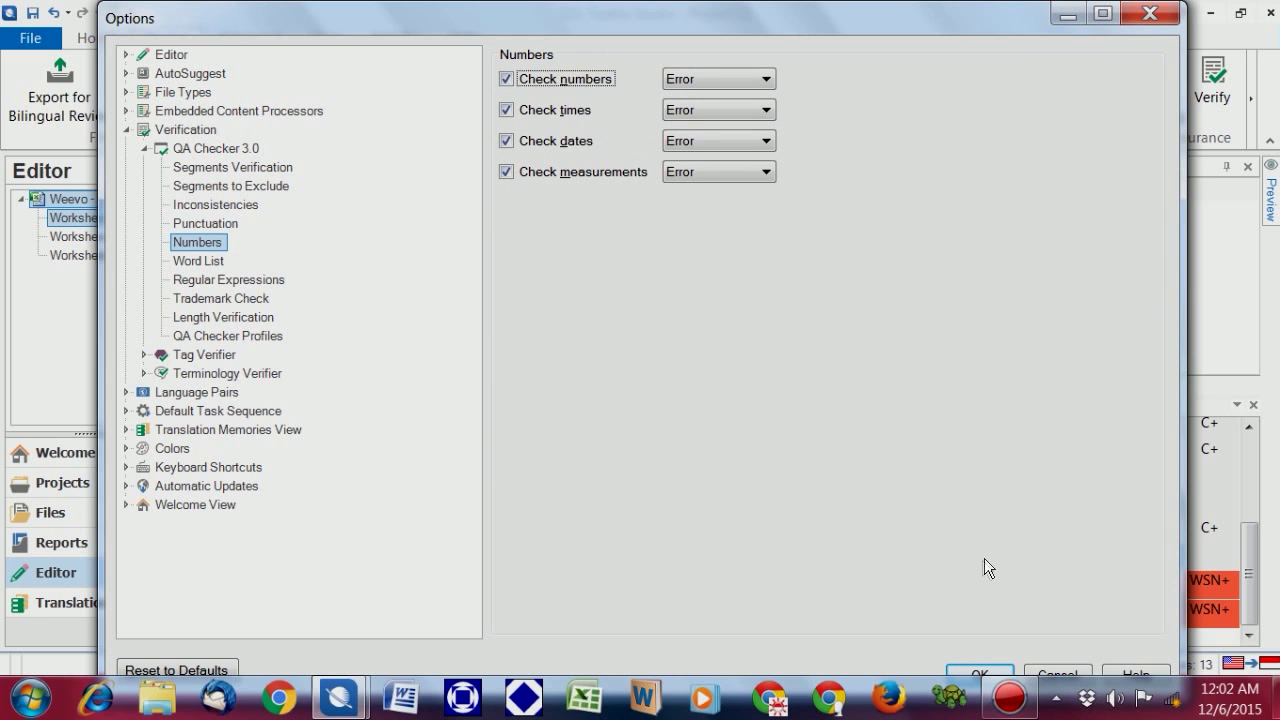
{"action": "left_click", "coordinate": [980, 675]}
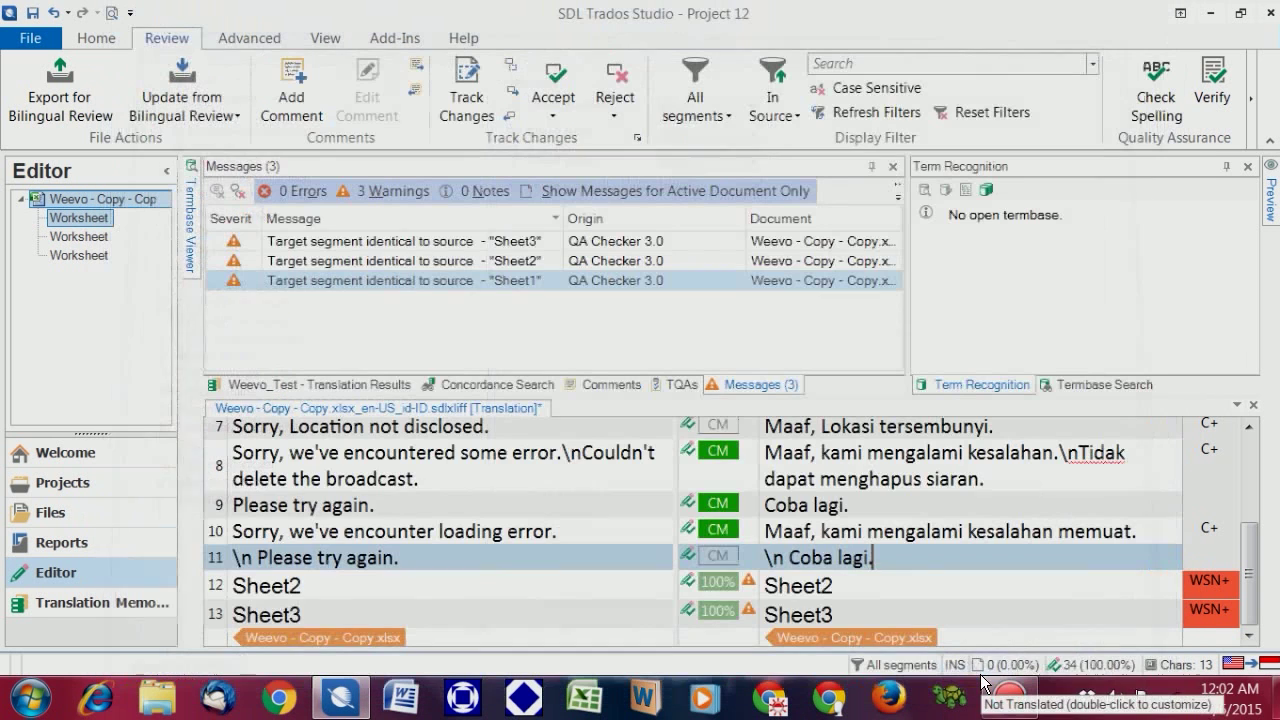